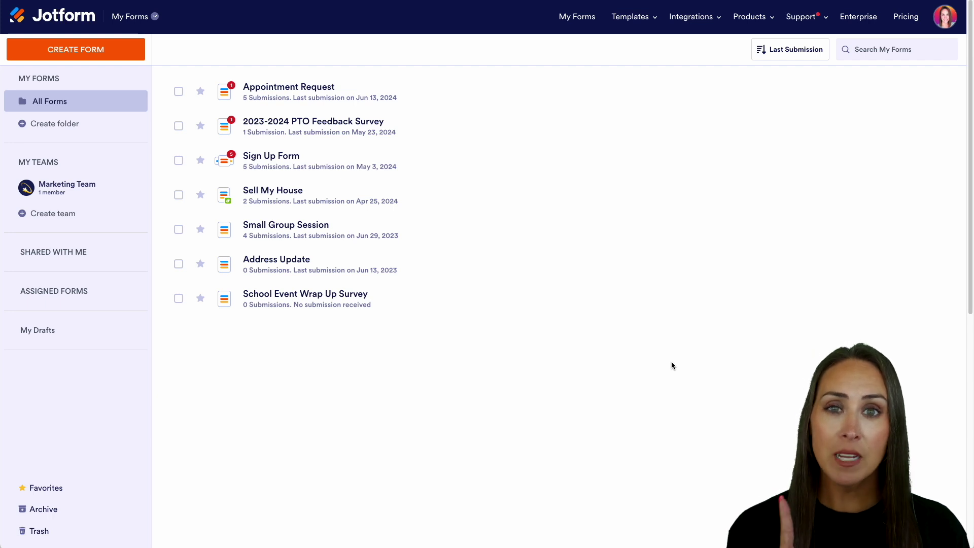
# Search the Jotform form templates for 'wholesale'
pyautogui.moveTo(629, 18)
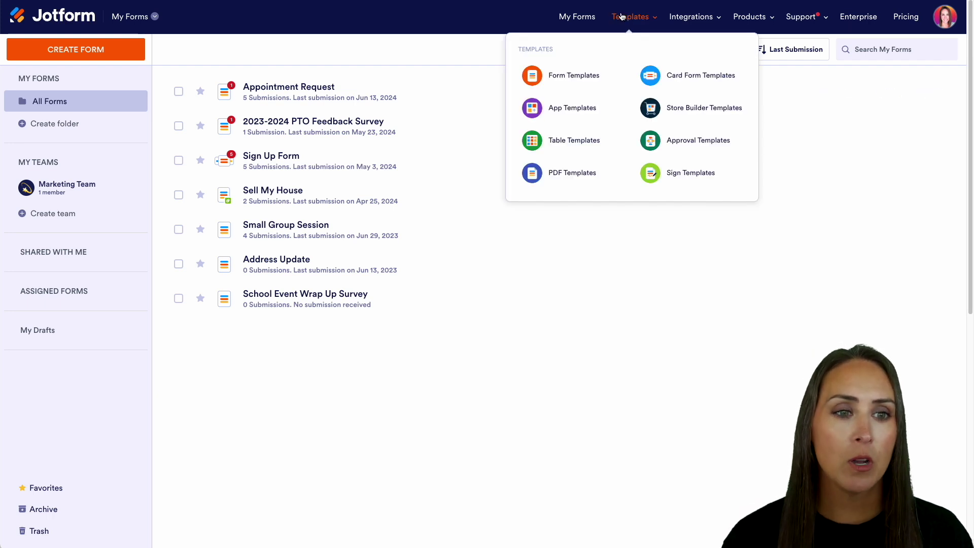
pyautogui.click(570, 76)
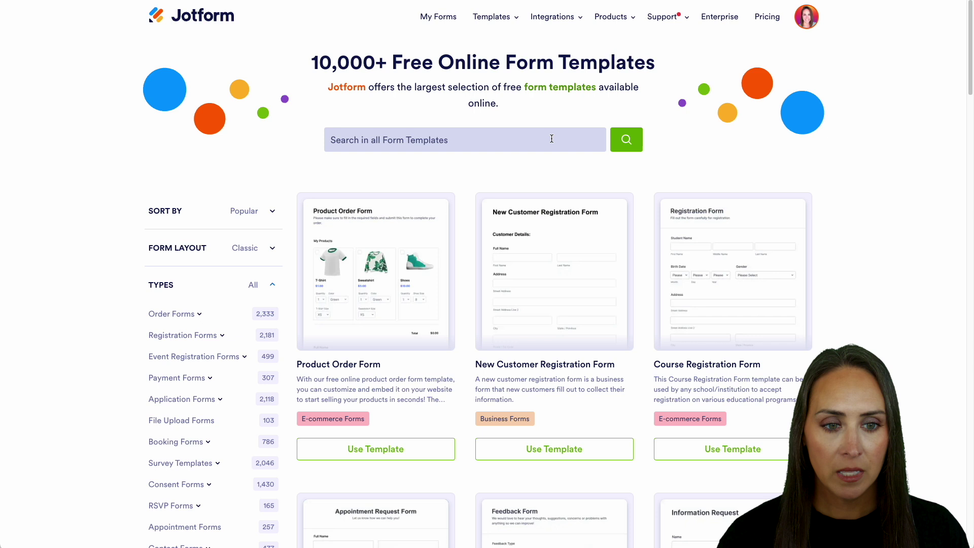
pyautogui.click(519, 145)
pyautogui.write('wholesa')
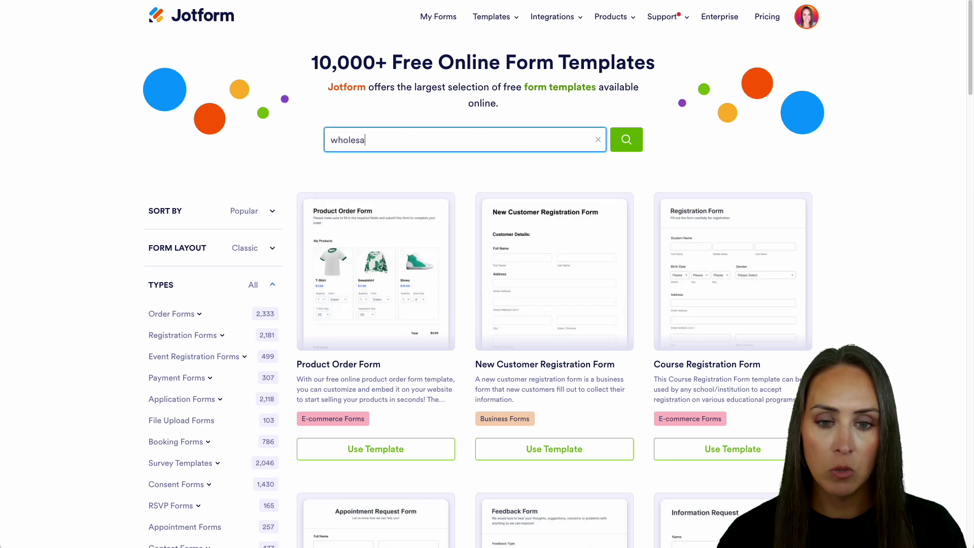
pyautogui.write('le')
pyautogui.press('Return')
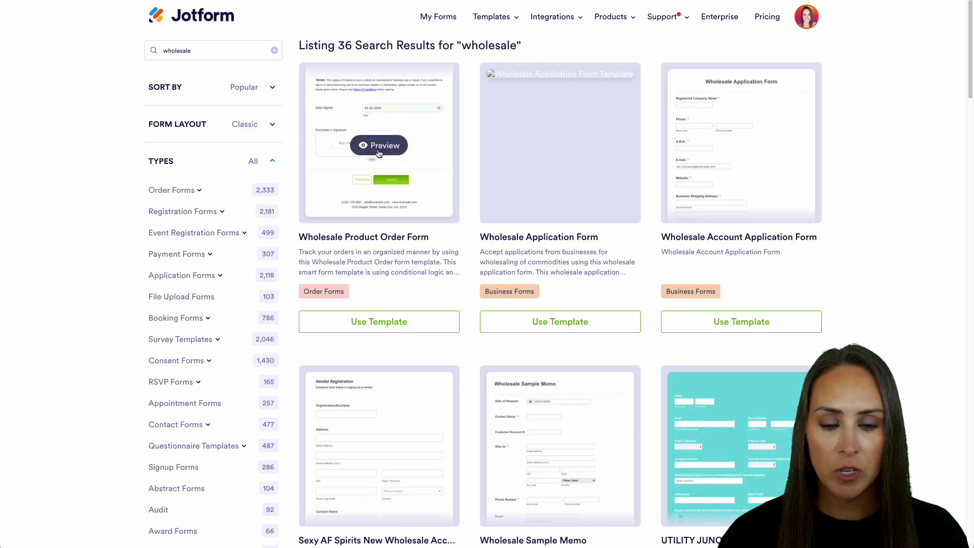
# Preview the Wholesale Product Order Form template down to its signature and Submit section
pyautogui.click(377, 152)
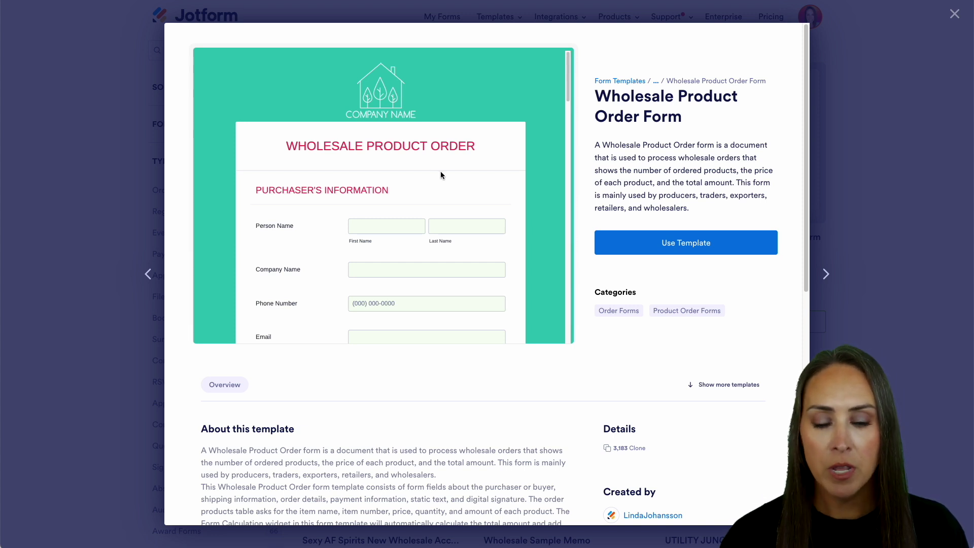
pyautogui.scroll(-2, 498, 170)
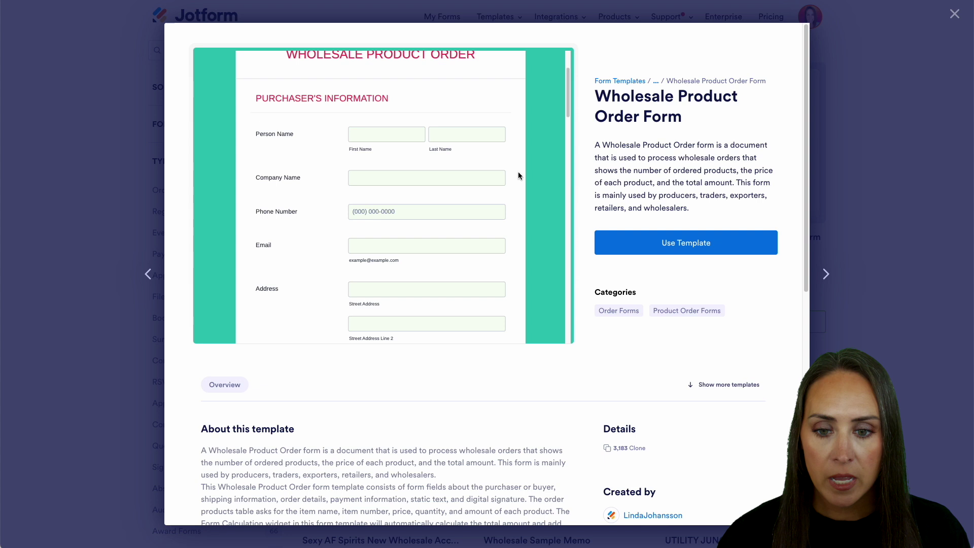
pyautogui.scroll(-6, 518, 172)
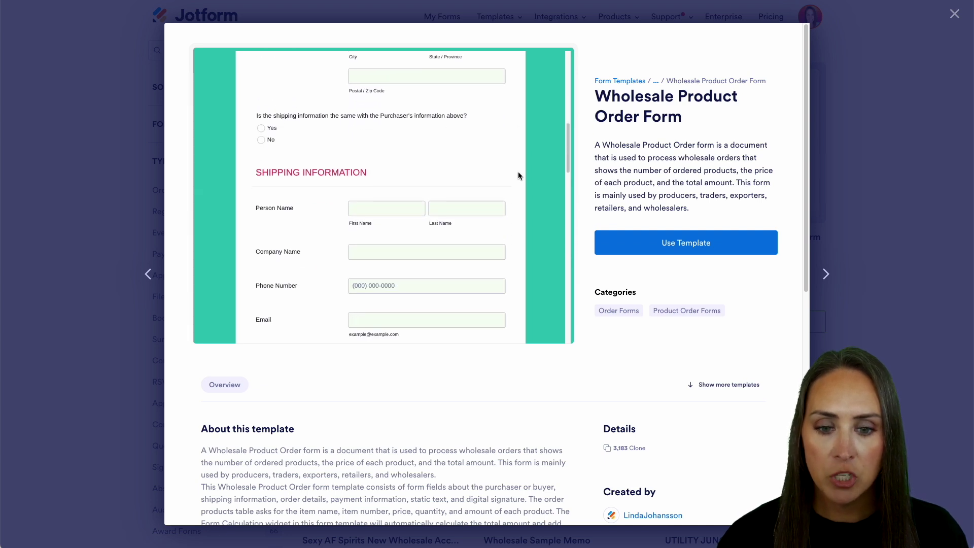
pyautogui.scroll(-6, 519, 172)
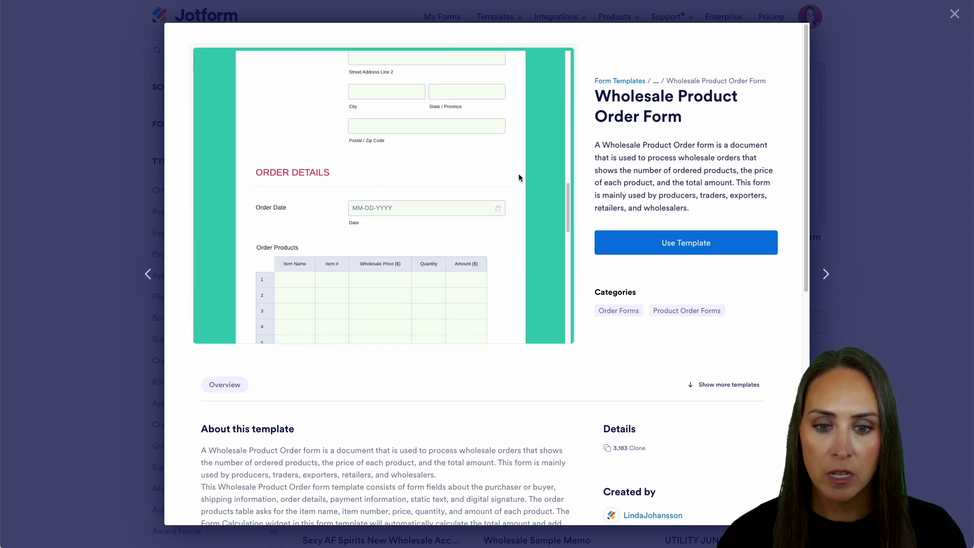
pyautogui.scroll(-3, 519, 175)
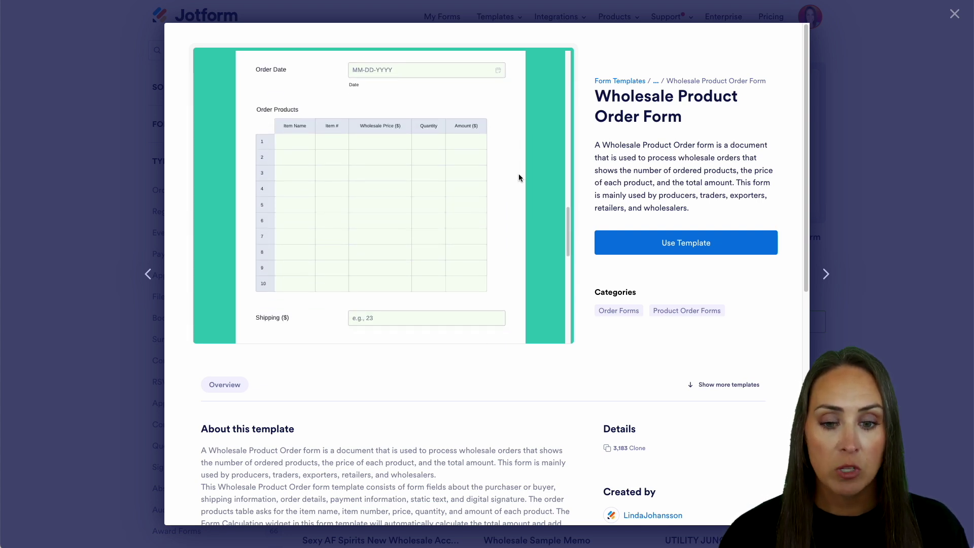
pyautogui.scroll(-5, 518, 178)
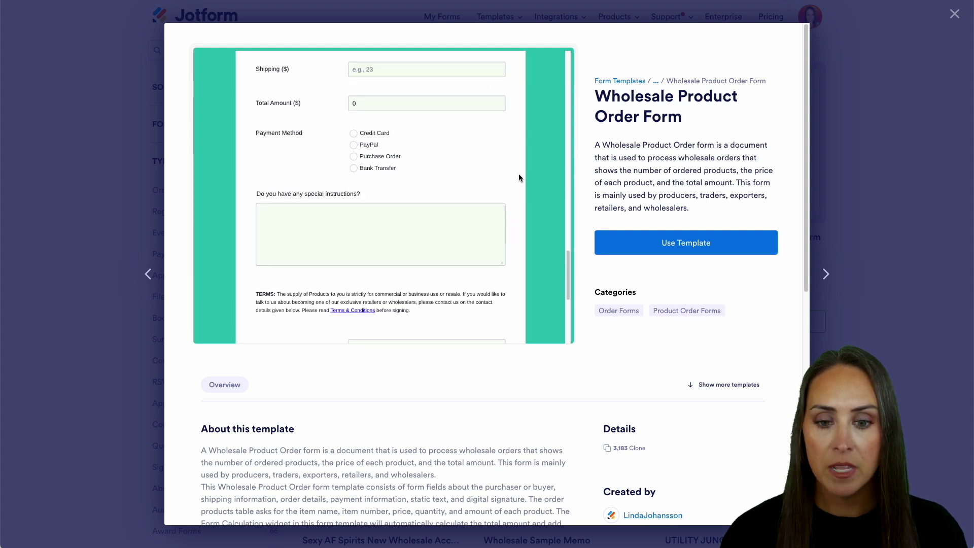
pyautogui.scroll(-4, 519, 178)
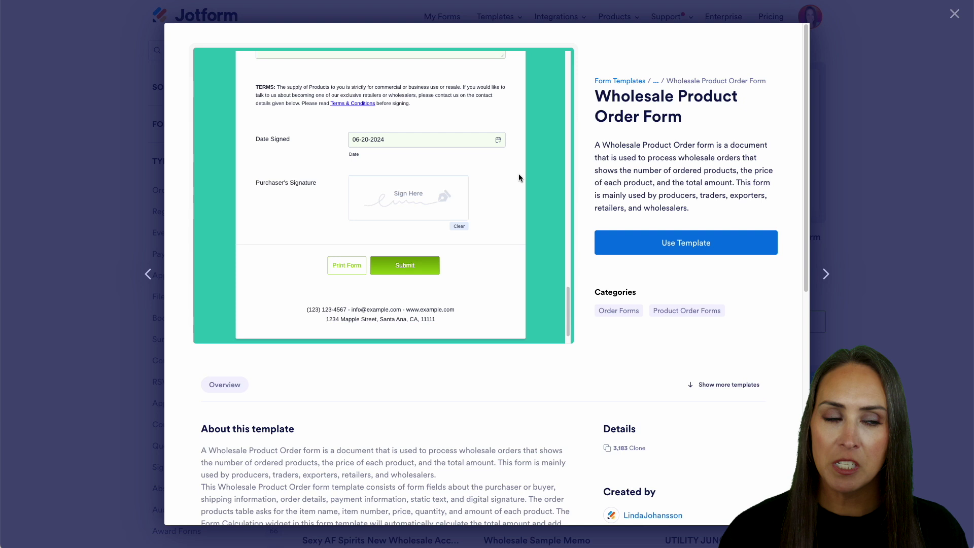
# Create a new blank classic form from scratch
pyautogui.click(953, 15)
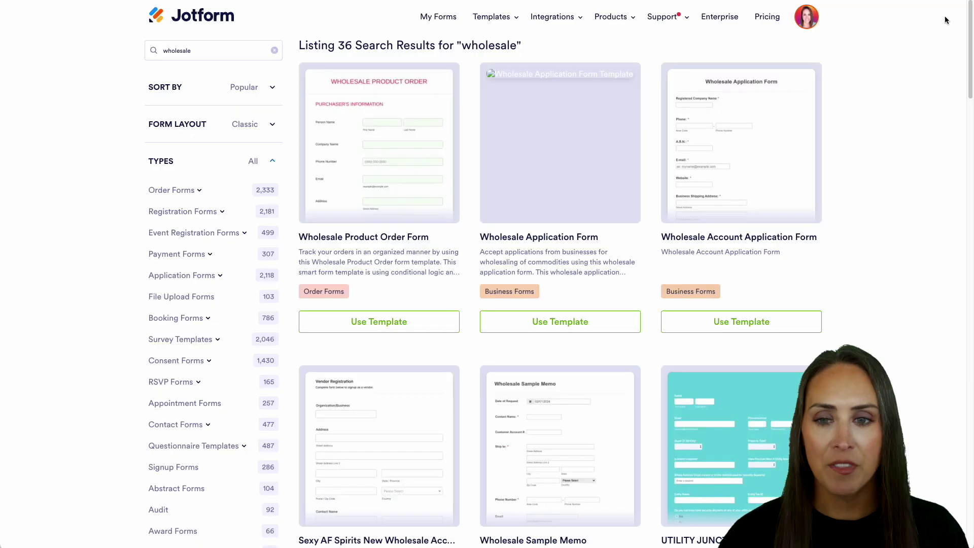
pyautogui.click(179, 21)
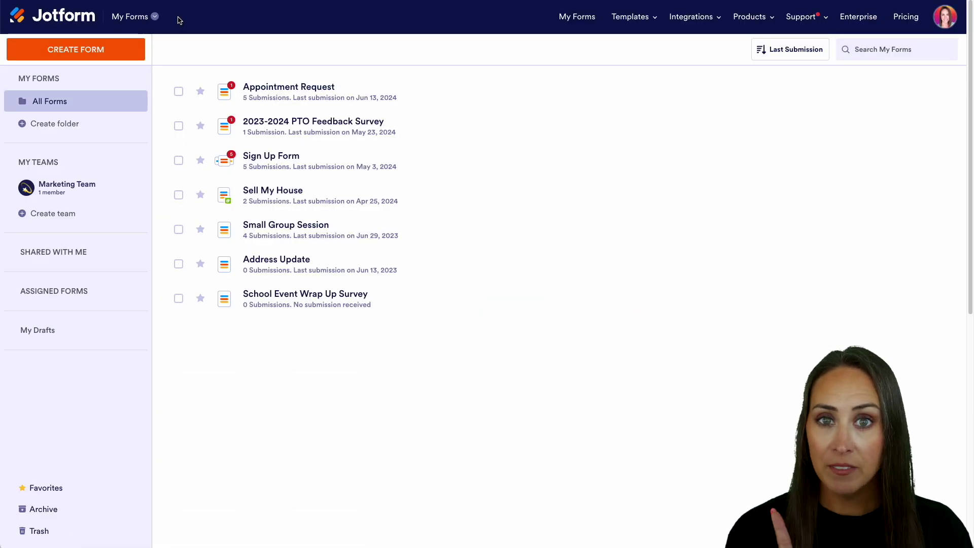
pyautogui.click(74, 54)
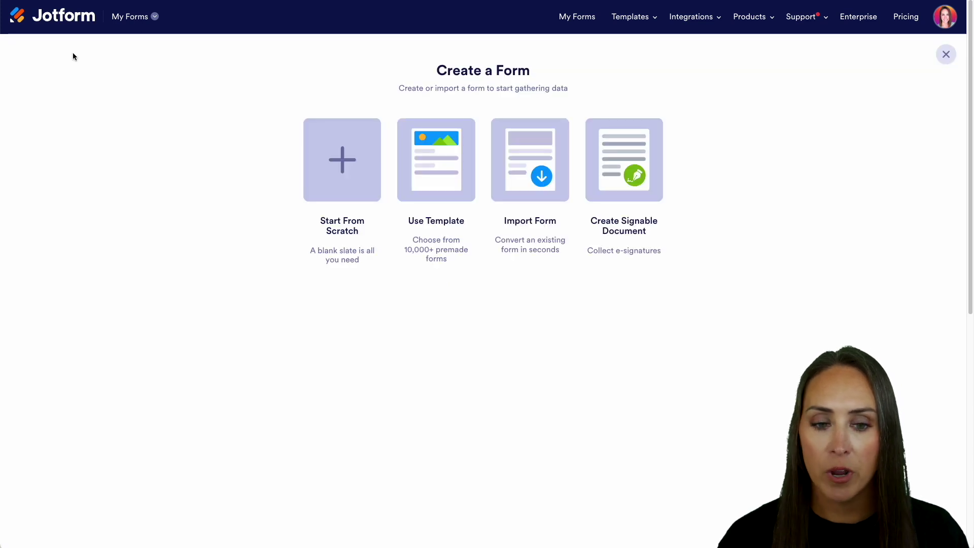
pyautogui.click(342, 168)
pyautogui.click(355, 179)
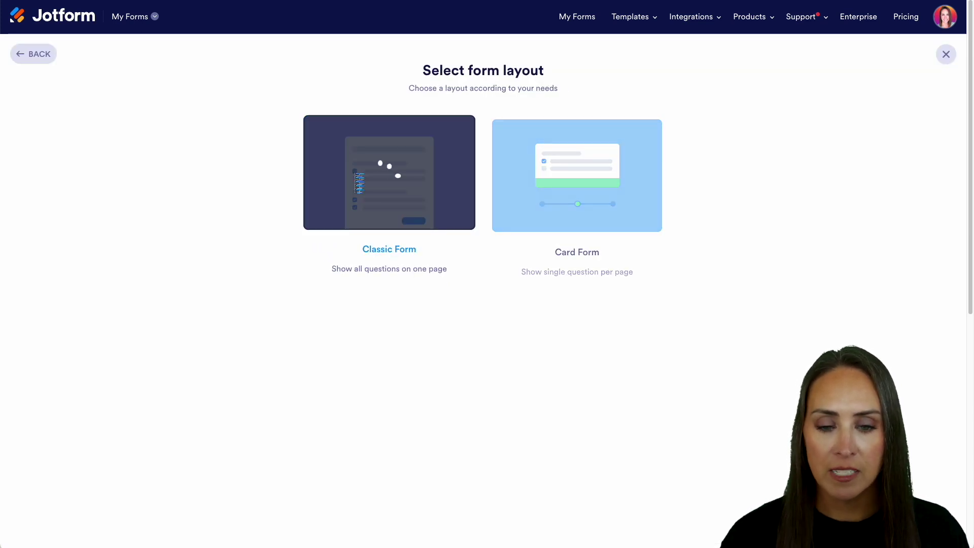
# Rename the form heading to 'Wholesale Order Form'
pyautogui.click(350, 136)
pyautogui.doubleClick(350, 137)
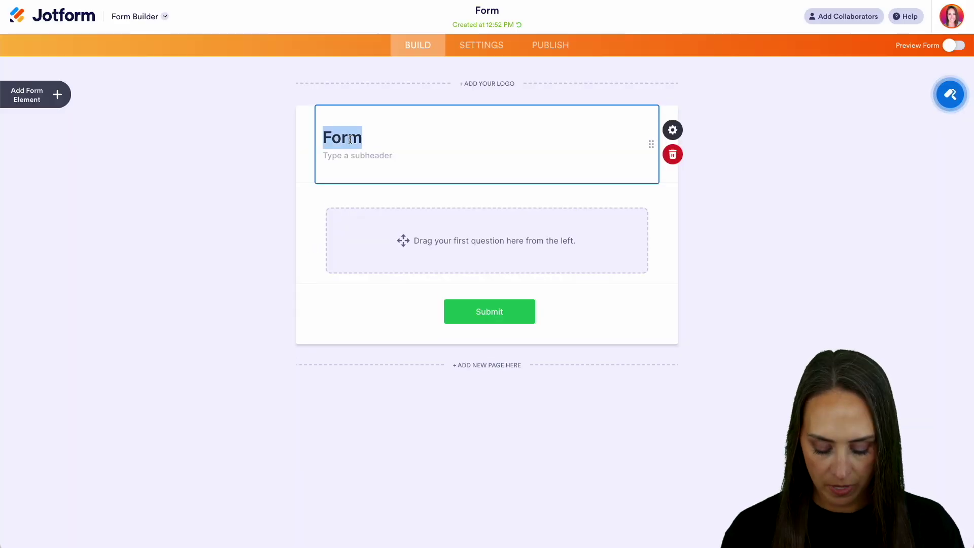
pyautogui.write('Wholesale Order')
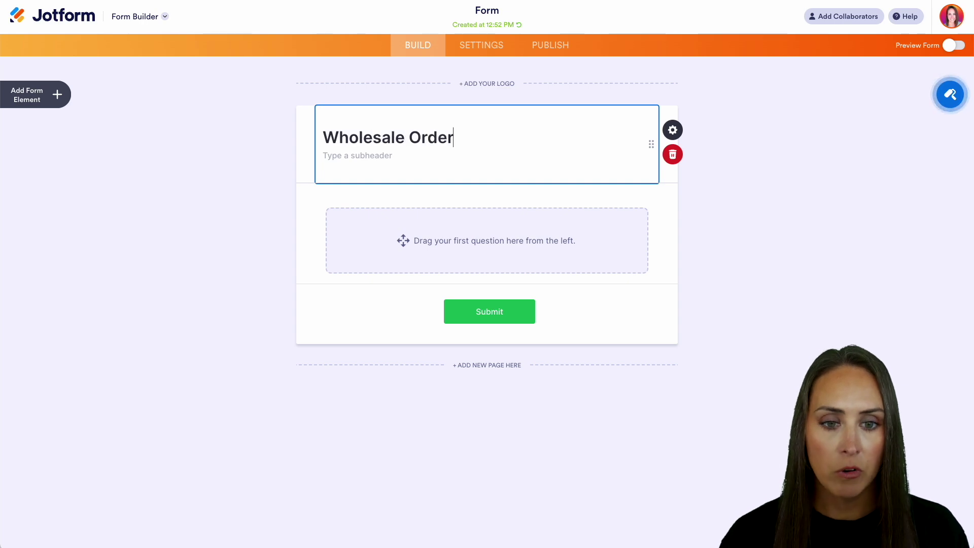
pyautogui.write(' FOrm')
pyautogui.press('BackSpace')
pyautogui.press('BackSpace')
pyautogui.press('BackSpace')
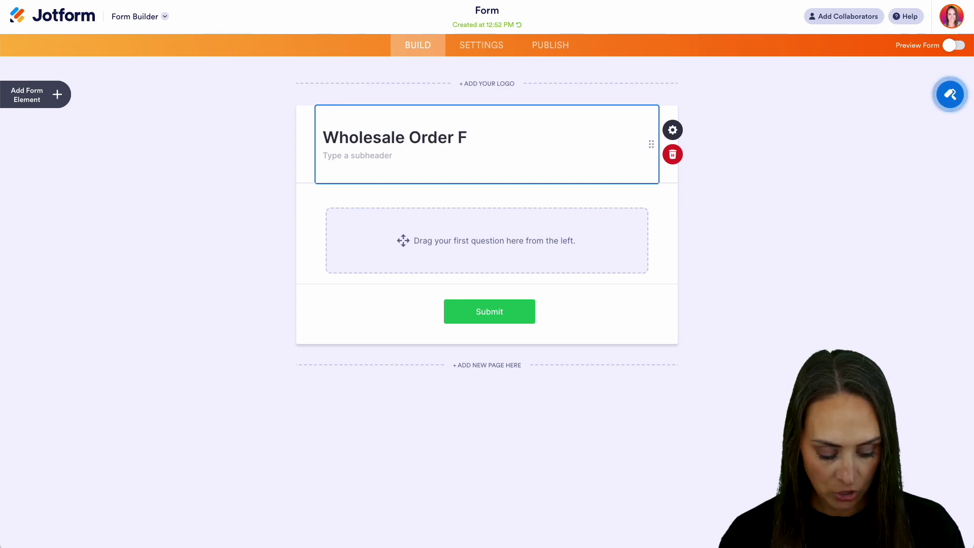
pyautogui.write('orm')
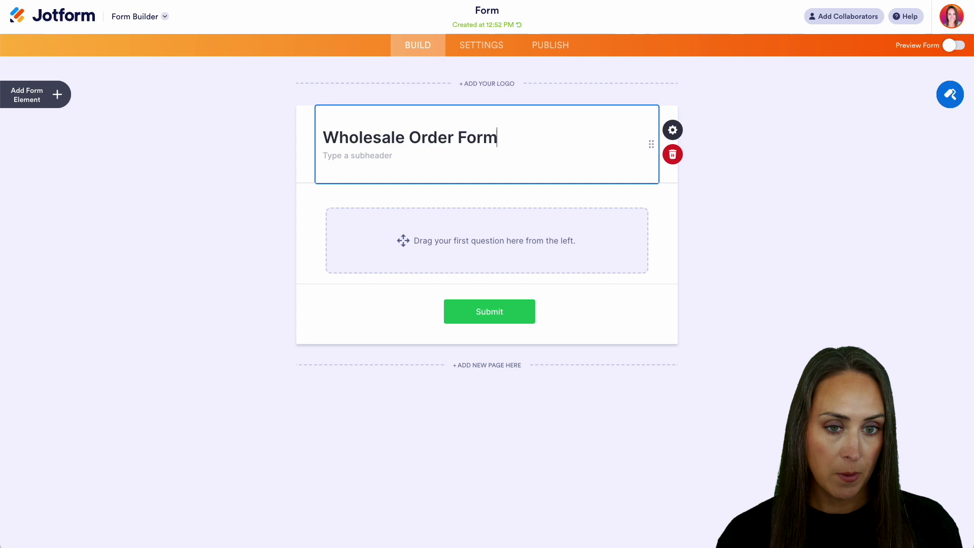
pyautogui.press('Return')
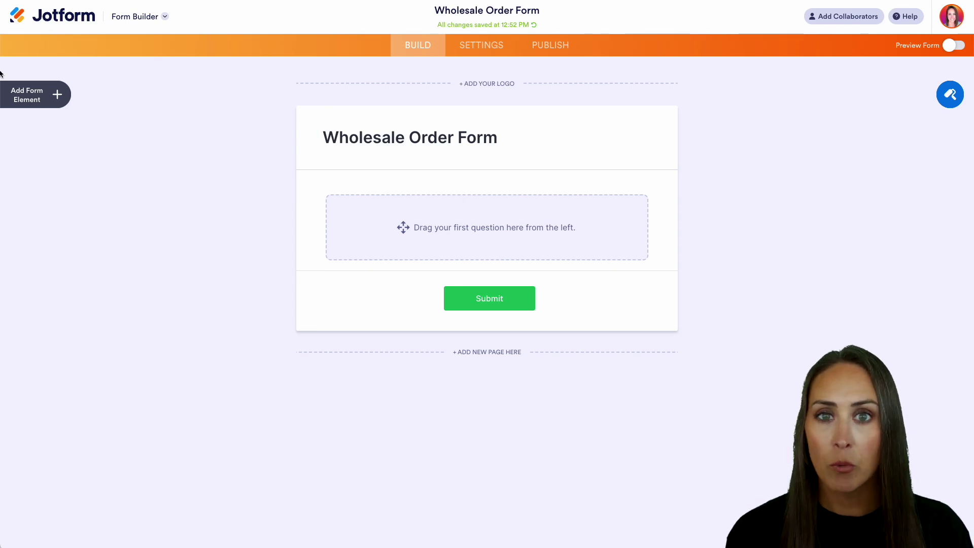
# Add Full Name, Email, Address, Phone and Signature fields, with a Product List above Signature
pyautogui.click(40, 90)
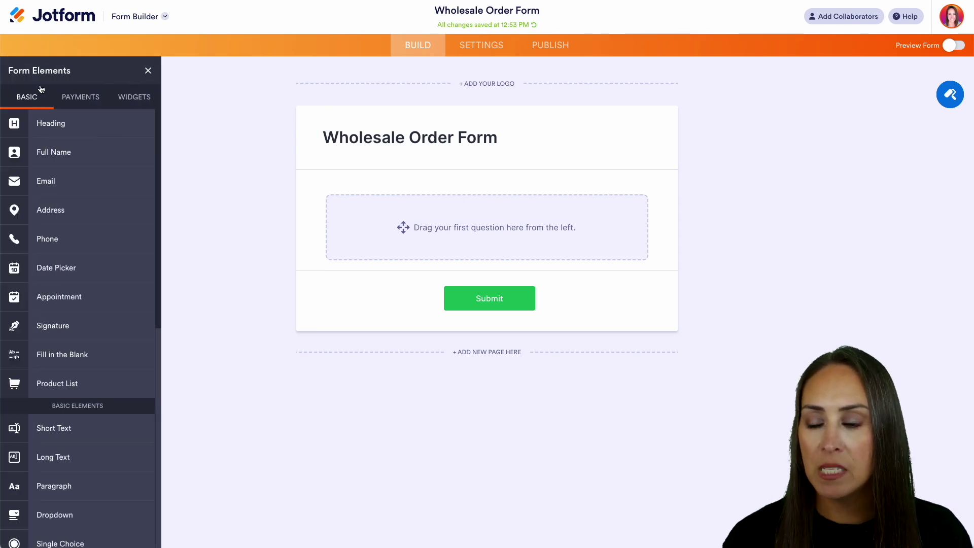
pyautogui.click(79, 161)
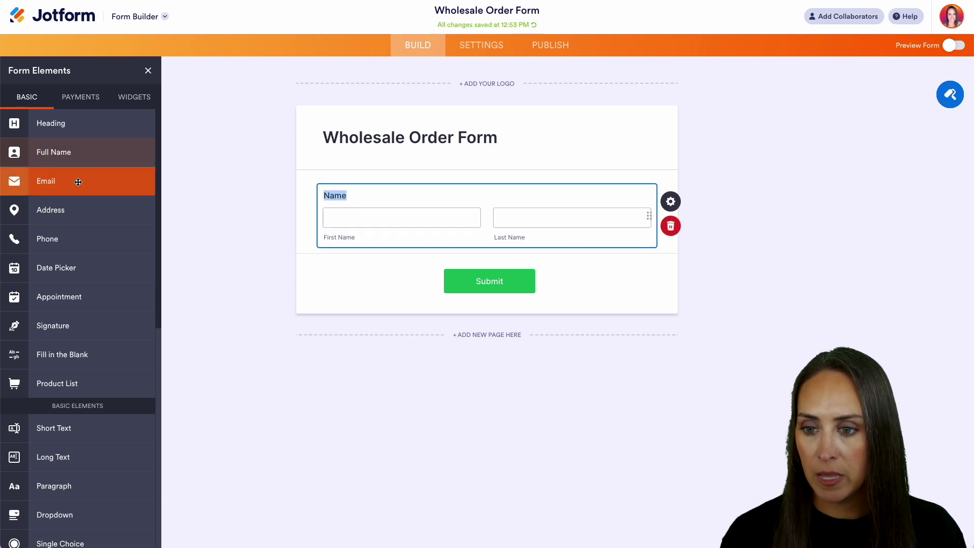
pyautogui.click(76, 181)
pyautogui.click(76, 212)
pyautogui.click(75, 243)
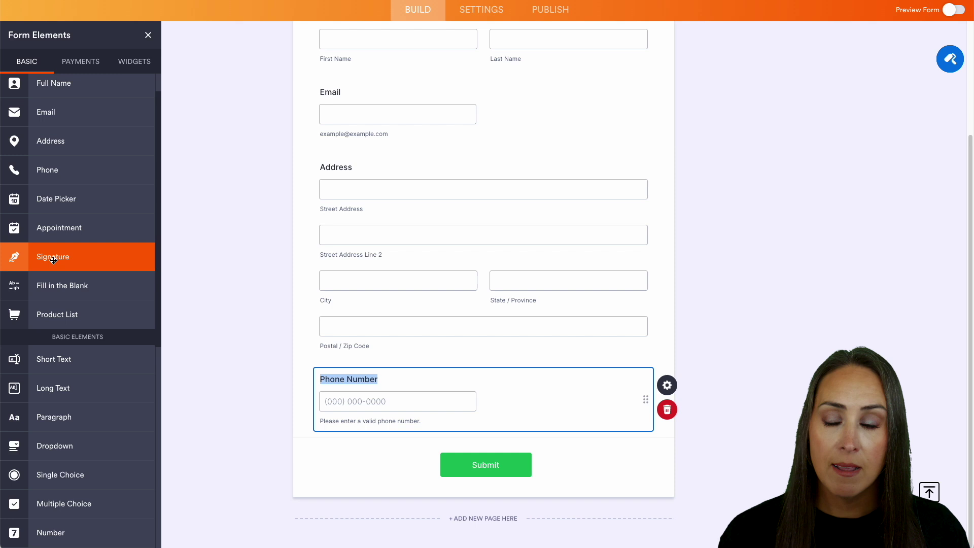
pyautogui.click(54, 258)
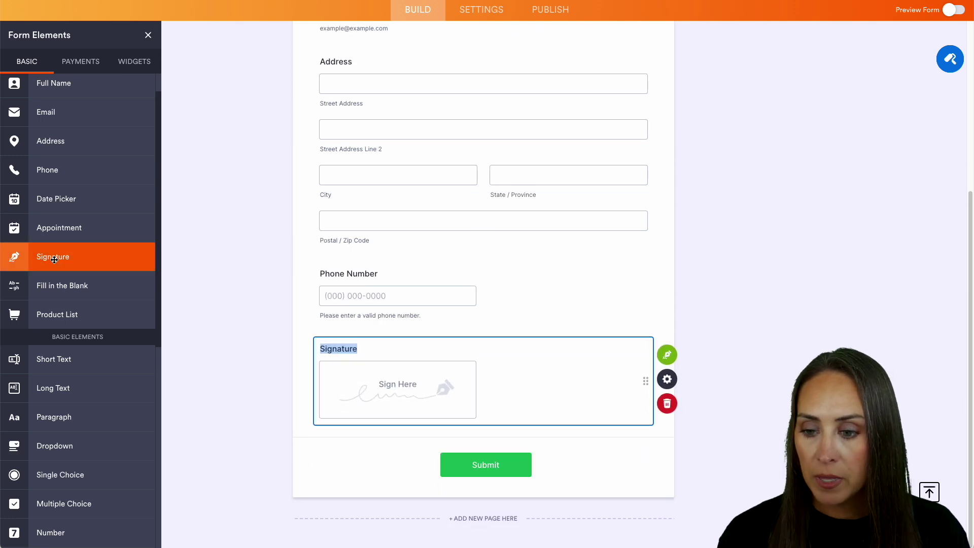
pyautogui.moveTo(57, 314)
pyautogui.mouseDown()
pyautogui.moveTo(374, 334)
pyautogui.moveTo(489, 319)
pyautogui.moveTo(413, 353)
pyautogui.mouseUp()
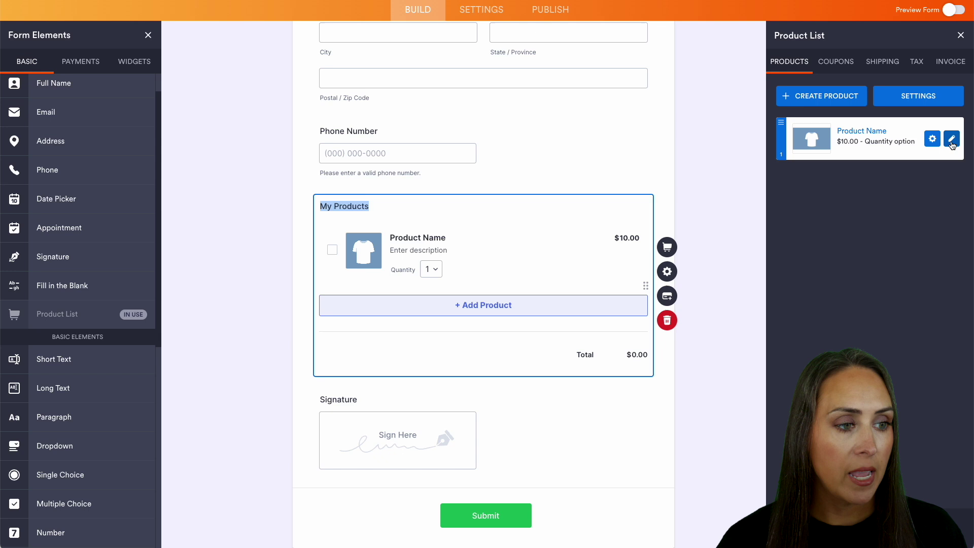
# Rename the first product to Shirt and set its price to 5.00
pyautogui.click(952, 145)
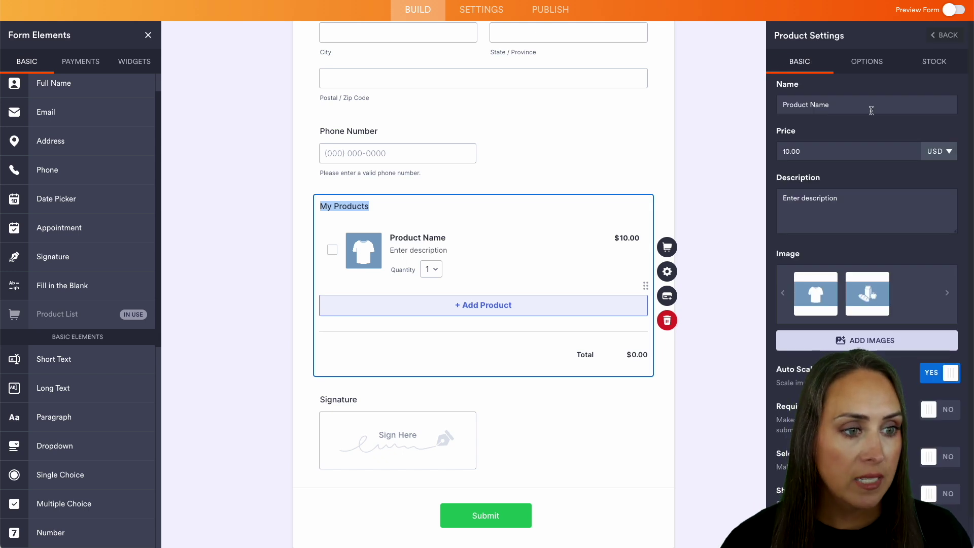
pyautogui.doubleClick(862, 104)
pyautogui.hotkey('ctrl', 'a')
pyautogui.write('Shirt')
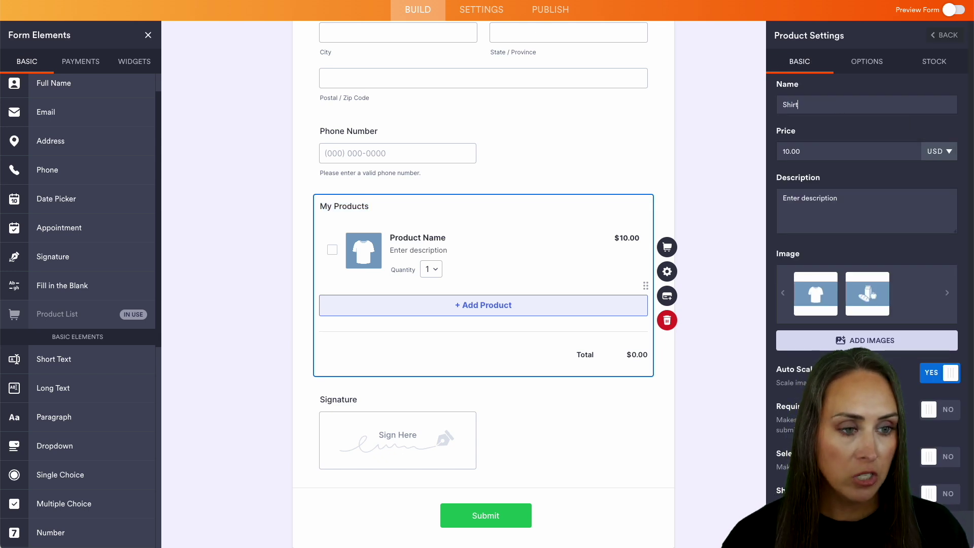
pyautogui.press('Tab')
pyautogui.write('1')
pyautogui.press('BackSpace')
pyautogui.write('5')
pyautogui.click(828, 293)
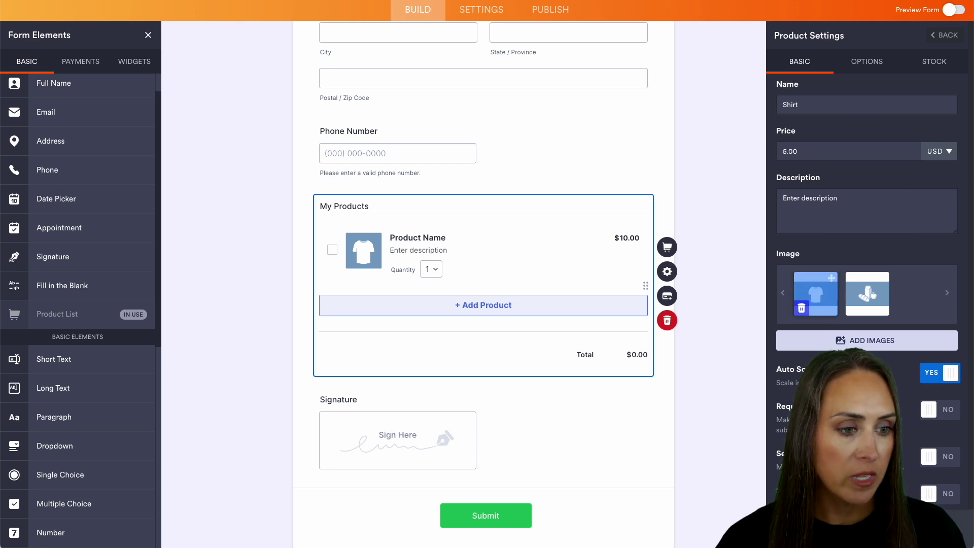
pyautogui.click(944, 34)
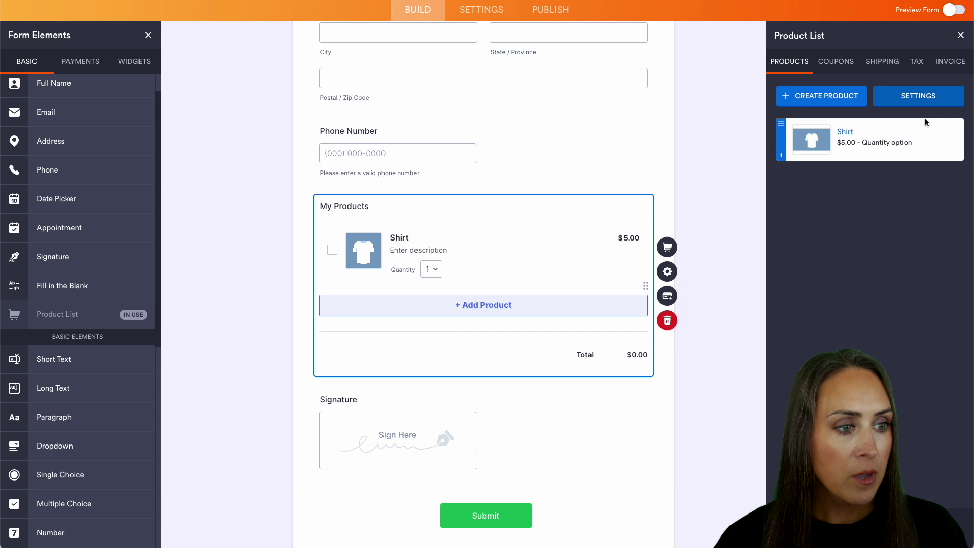
# Duplicate Shirt, rename the copy to Pants, and close the product panel
pyautogui.click(933, 140)
pyautogui.click(862, 148)
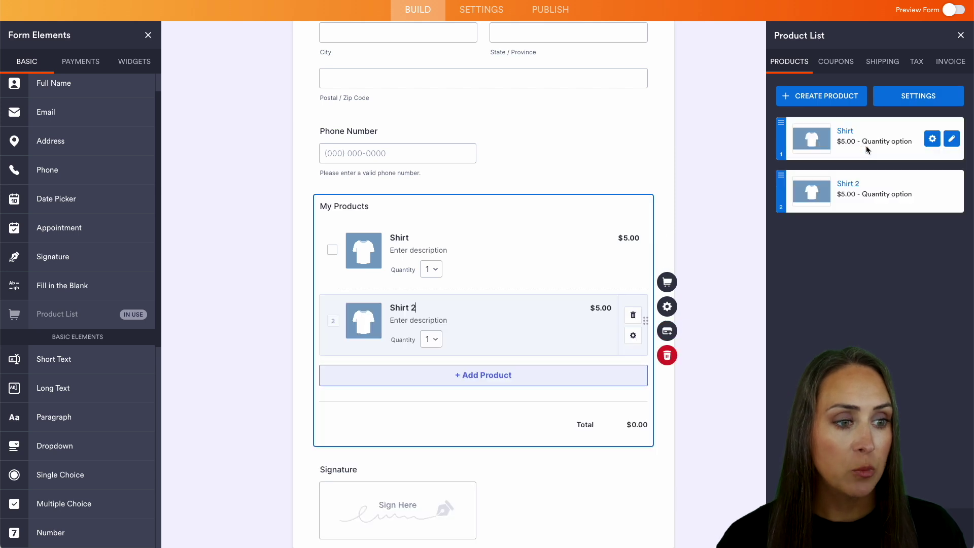
pyautogui.click(956, 194)
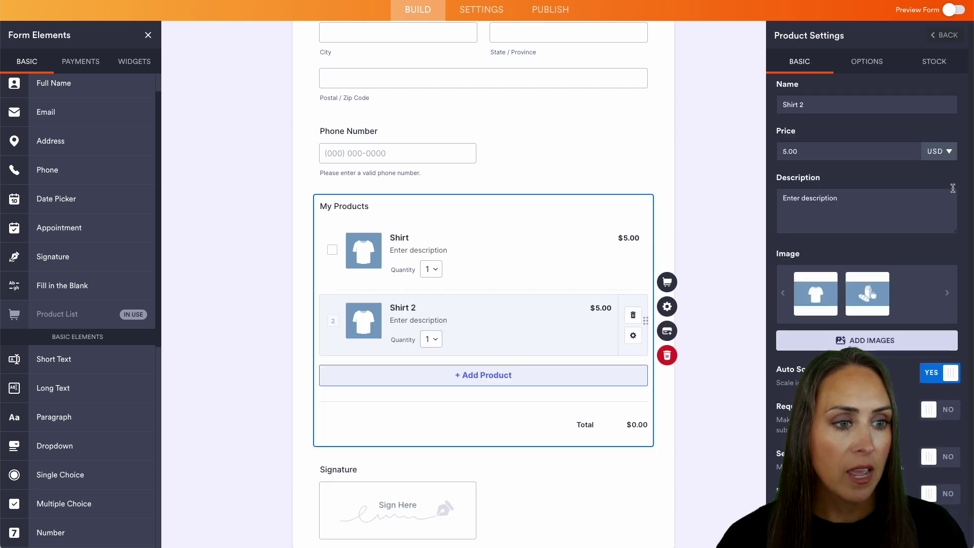
pyautogui.moveTo(822, 105); pyautogui.dragTo(713, 96)
pyautogui.write('Pants')
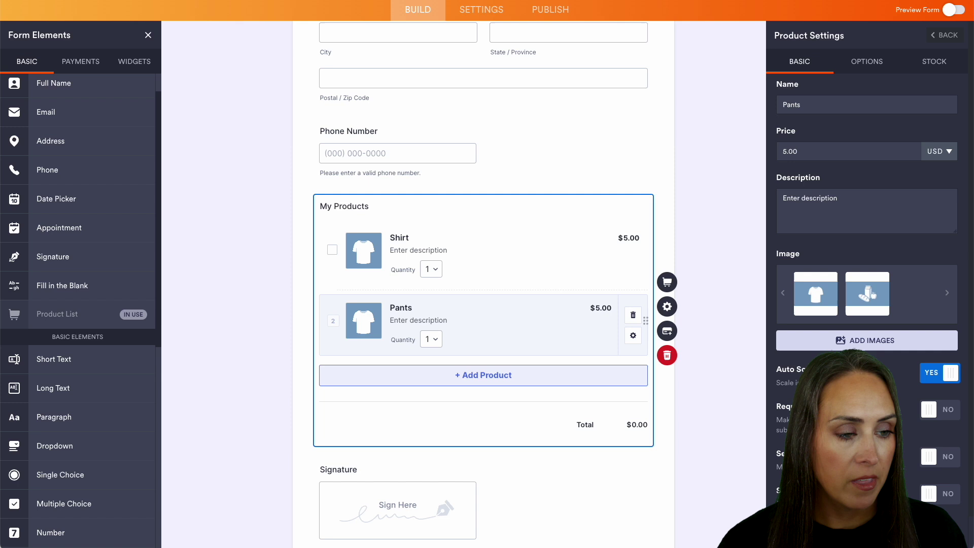
pyautogui.click(947, 35)
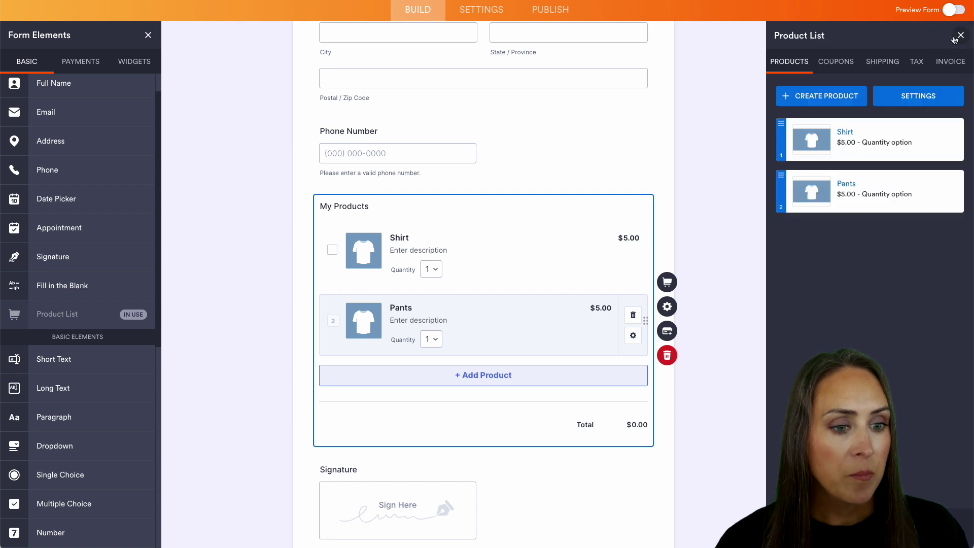
pyautogui.click(726, 175)
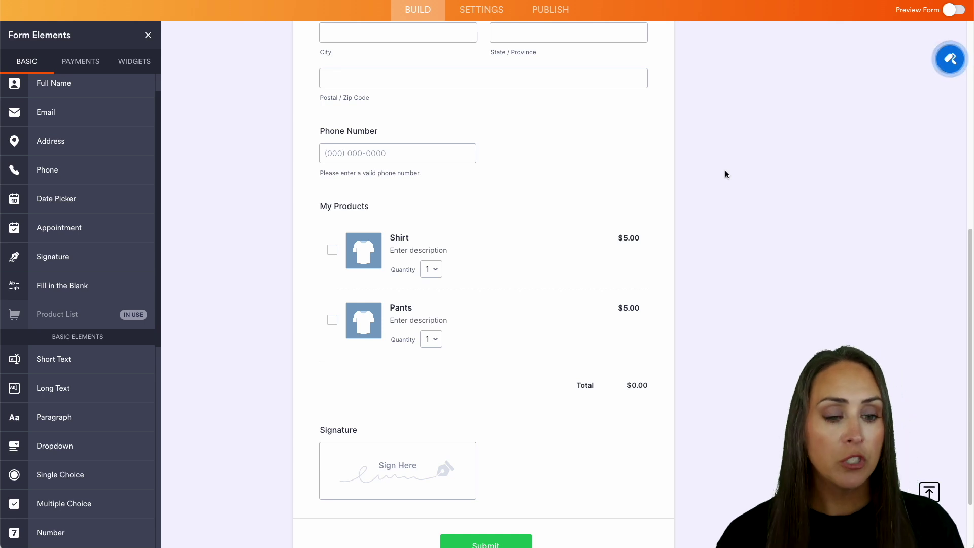
# Choose Square as the payment gateway for the My Products list
pyautogui.click(566, 236)
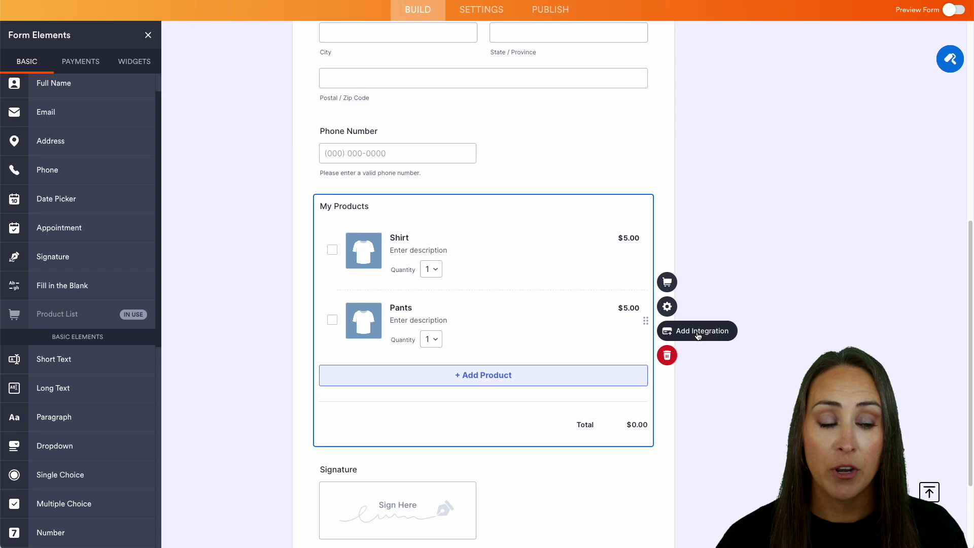
pyautogui.click(698, 337)
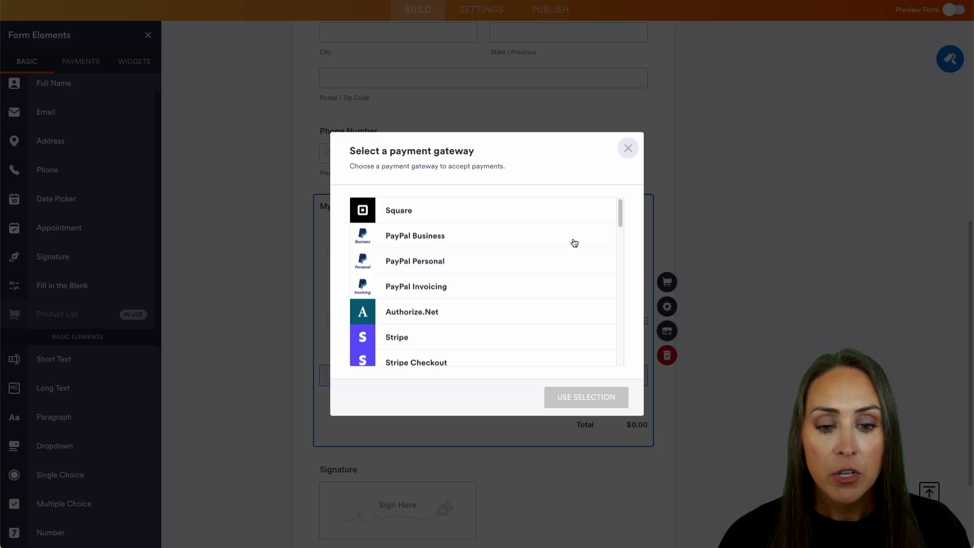
pyautogui.click(429, 211)
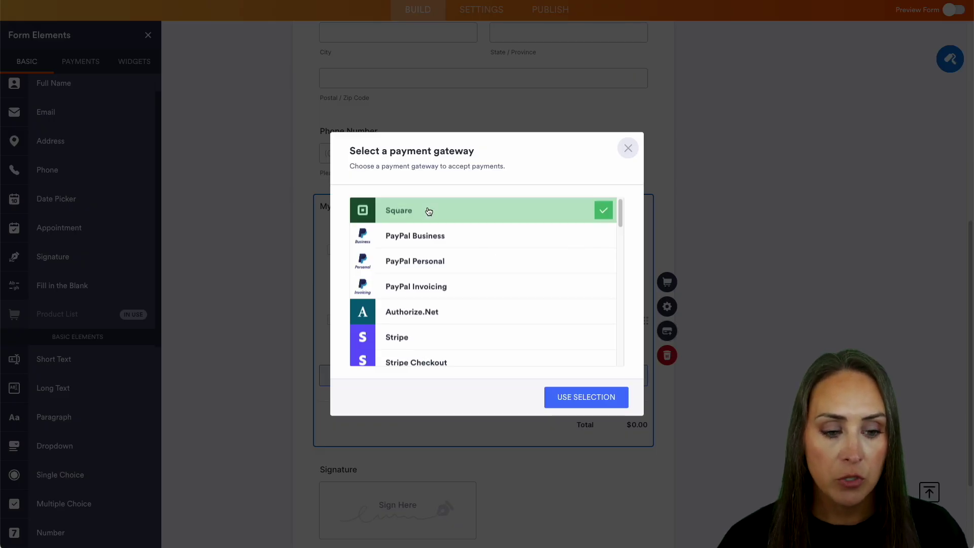
pyautogui.click(581, 401)
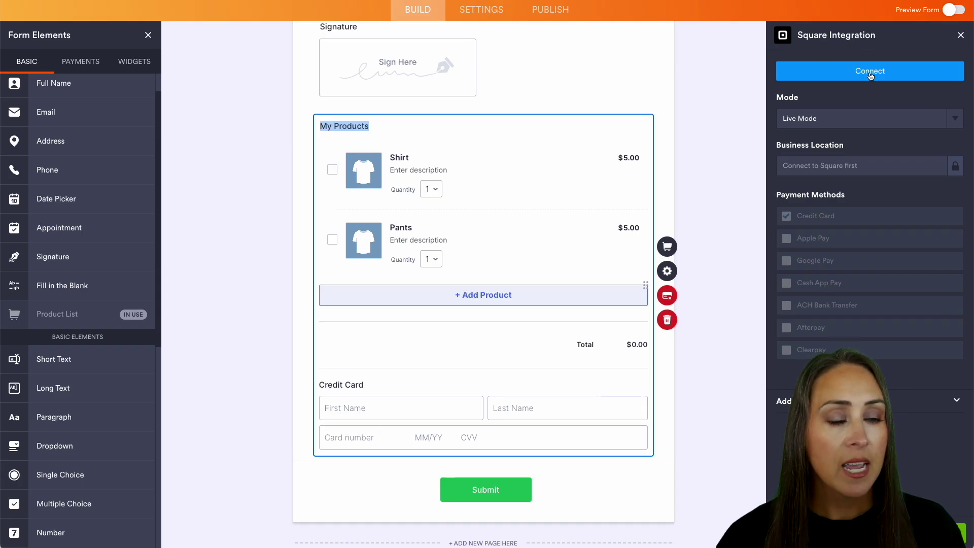
# Keep the Square integration in Live Mode and connect the Square account
pyautogui.click(869, 118)
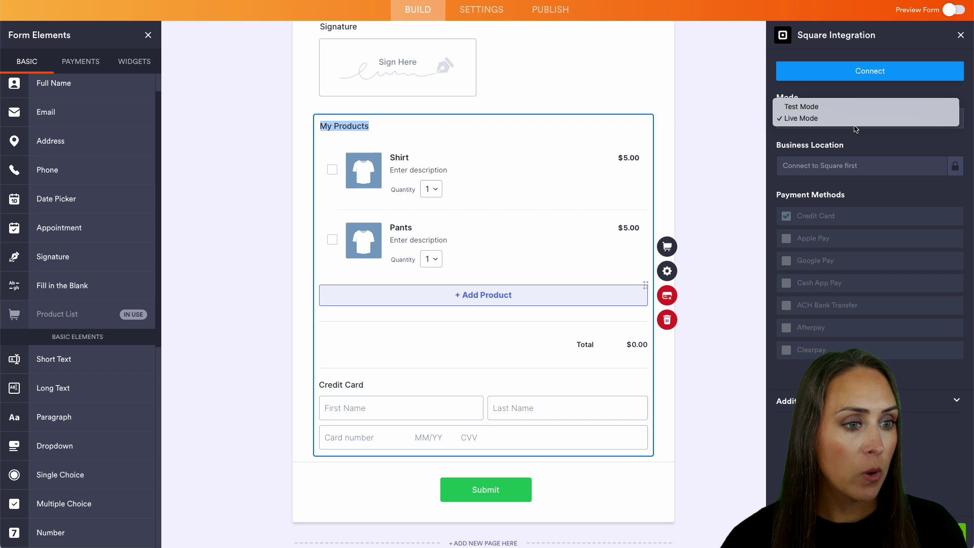
pyautogui.click(855, 120)
pyautogui.click(893, 72)
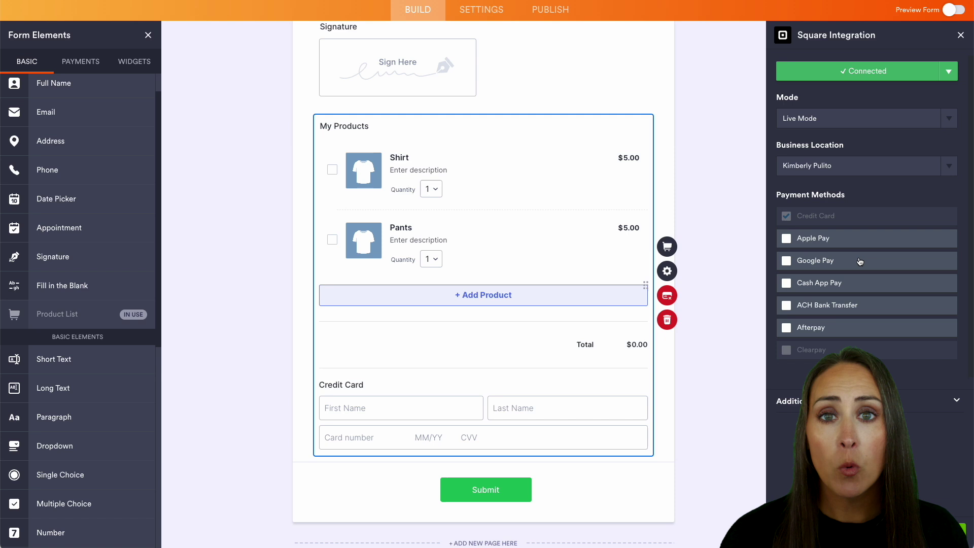
# Enable Apple Pay, Google Pay, Cash App Pay, ACH Bank Transfer and Afterpay payment methods
pyautogui.click(786, 238)
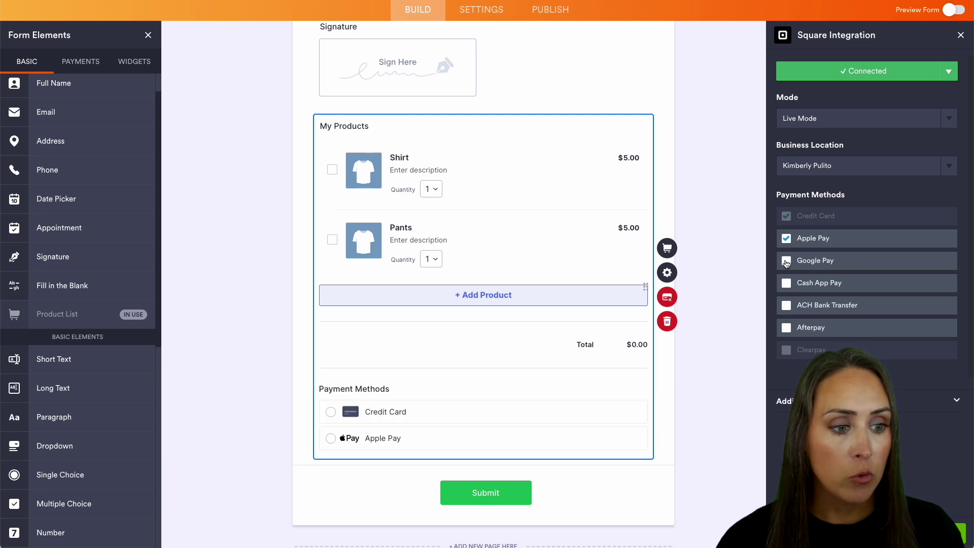
pyautogui.click(787, 260)
pyautogui.click(786, 283)
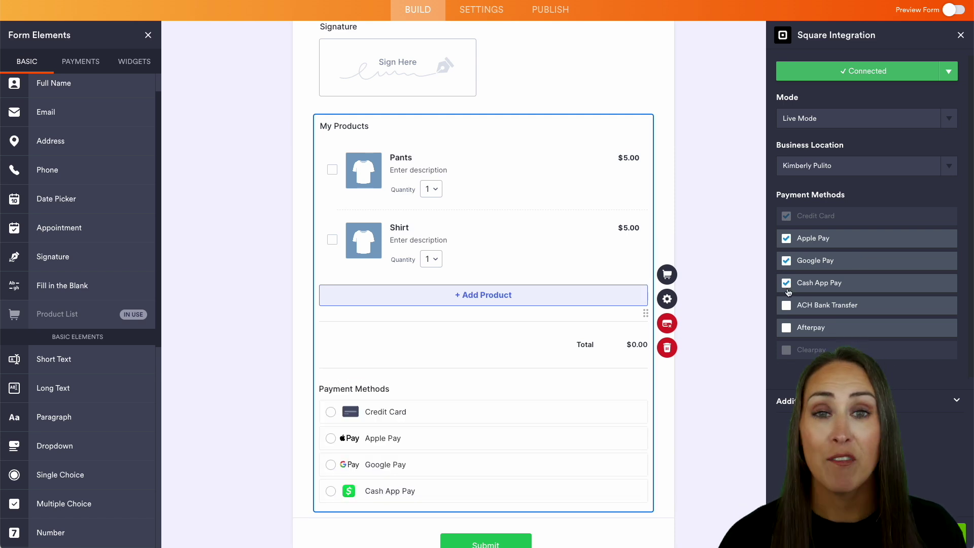
pyautogui.click(786, 305)
pyautogui.click(786, 328)
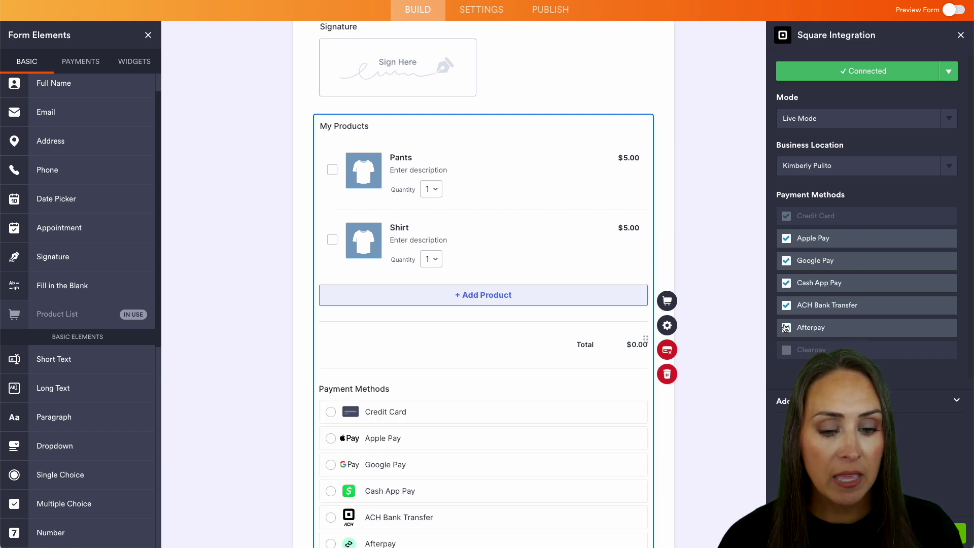
pyautogui.scroll(-2, 750, 316)
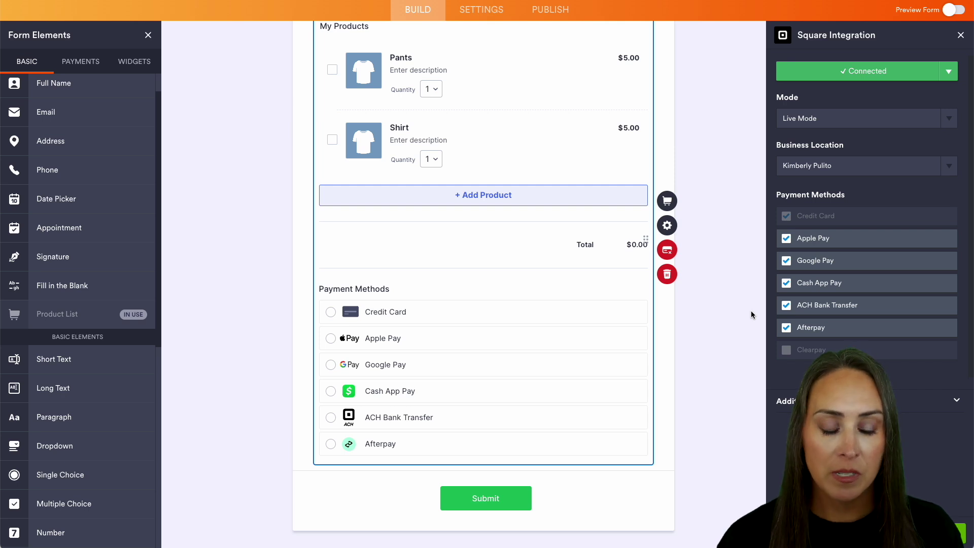
pyautogui.click(667, 201)
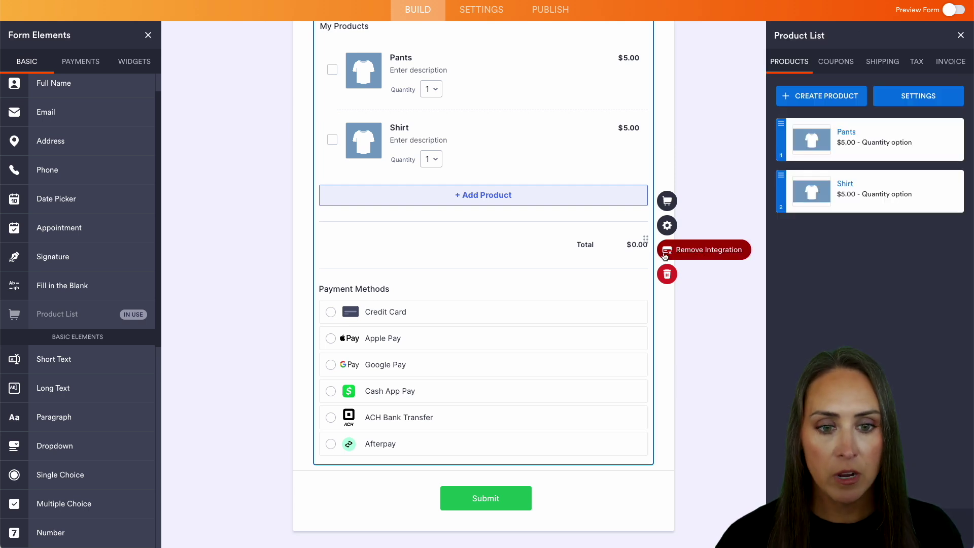
pyautogui.scroll(4, 696, 236)
# Move the Signature field below the Payment Methods list
pyautogui.click(403, 160)
pyautogui.doubleClick(337, 137)
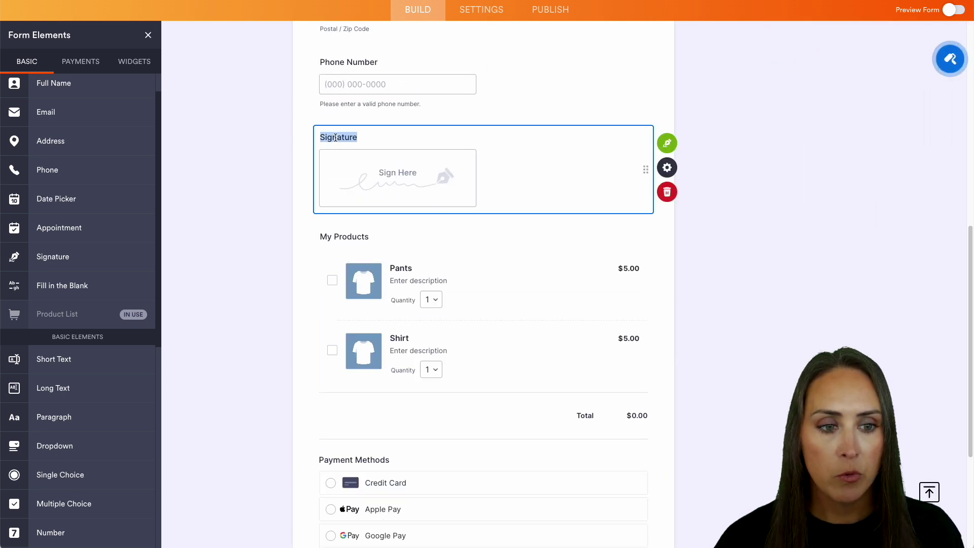
pyautogui.moveTo(640, 167); pyautogui.dragTo(623, 494)
pyautogui.scroll(-4, 599, 347)
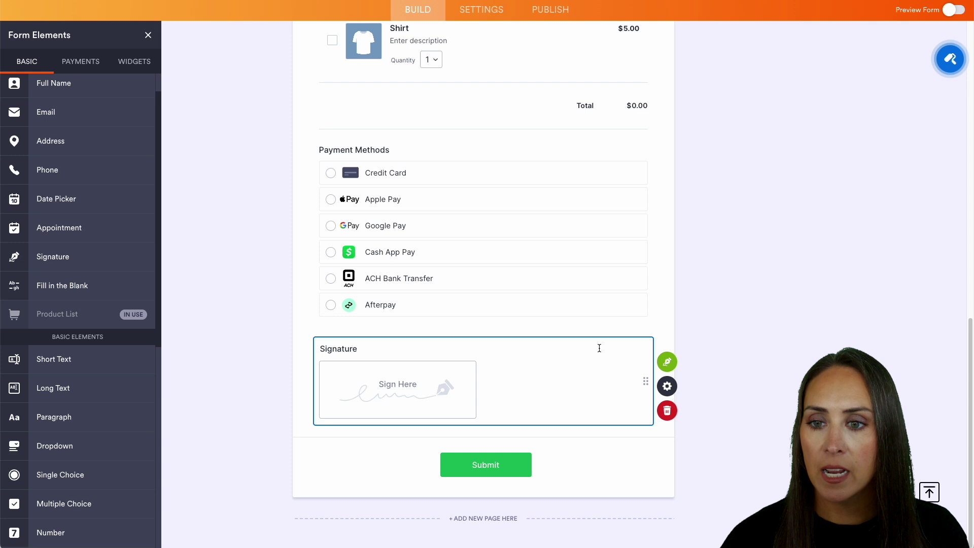
# Add an Inventory widget below the payment methods, then delete it
pyautogui.click(129, 63)
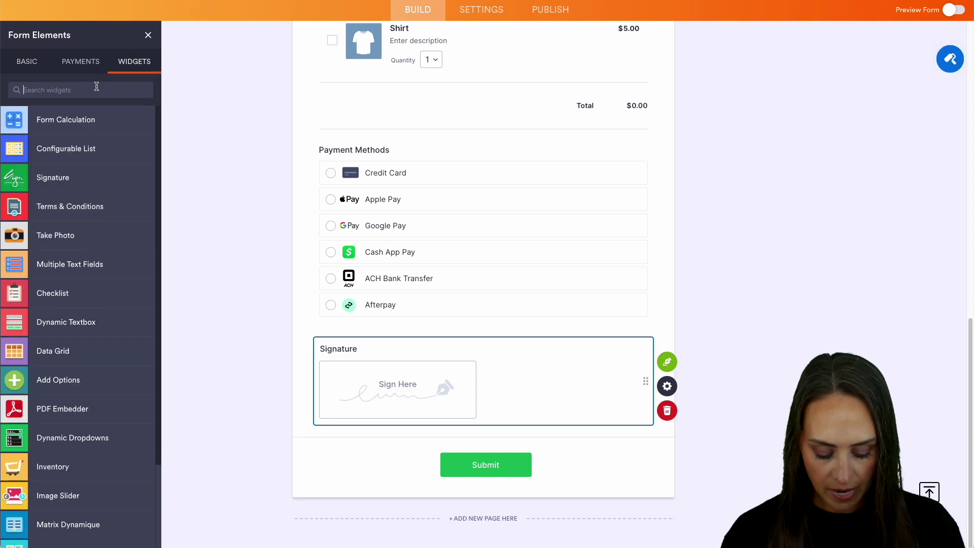
pyautogui.write('inven')
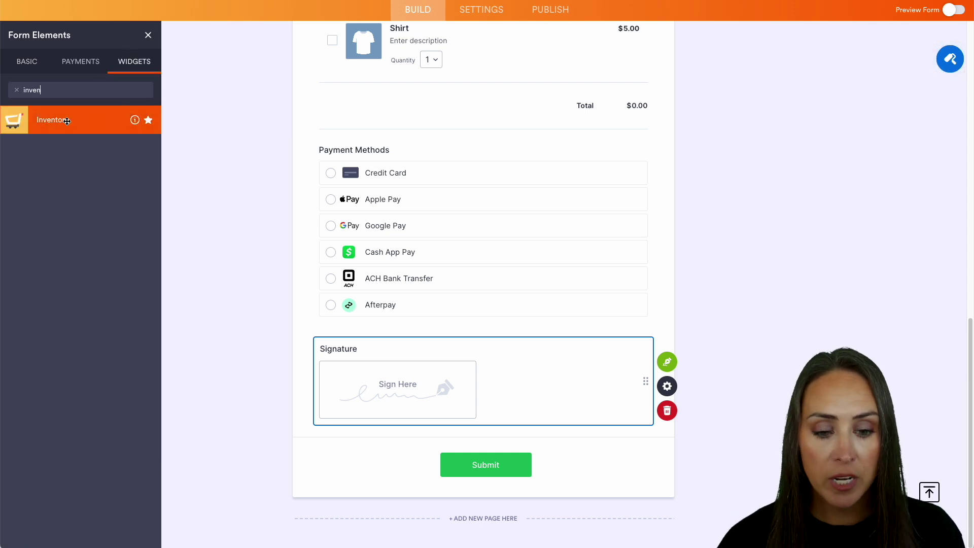
pyautogui.moveTo(81, 120)
pyautogui.mouseDown()
pyautogui.moveTo(479, 464)
pyautogui.moveTo(496, 466)
pyautogui.moveTo(483, 354)
pyautogui.moveTo(439, 346)
pyautogui.mouseUp()
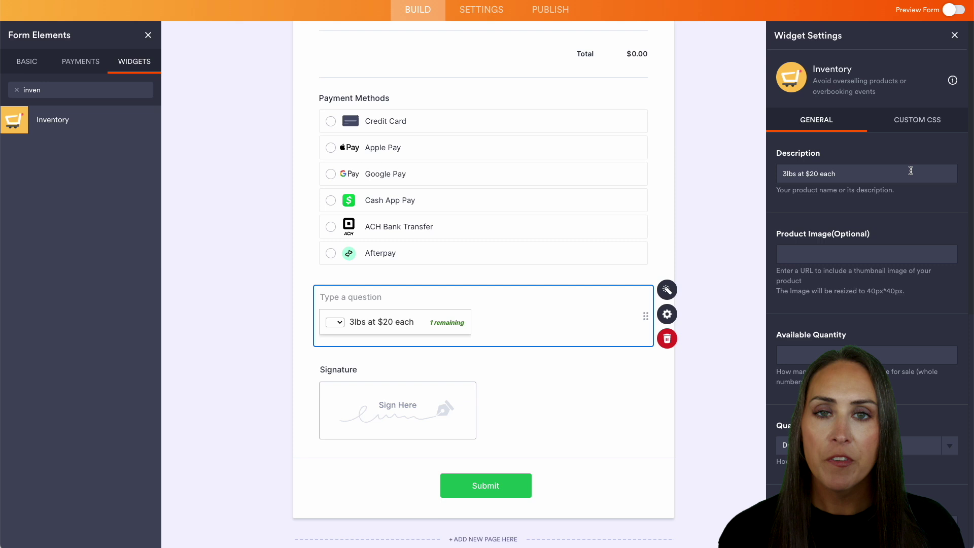
pyautogui.click(675, 340)
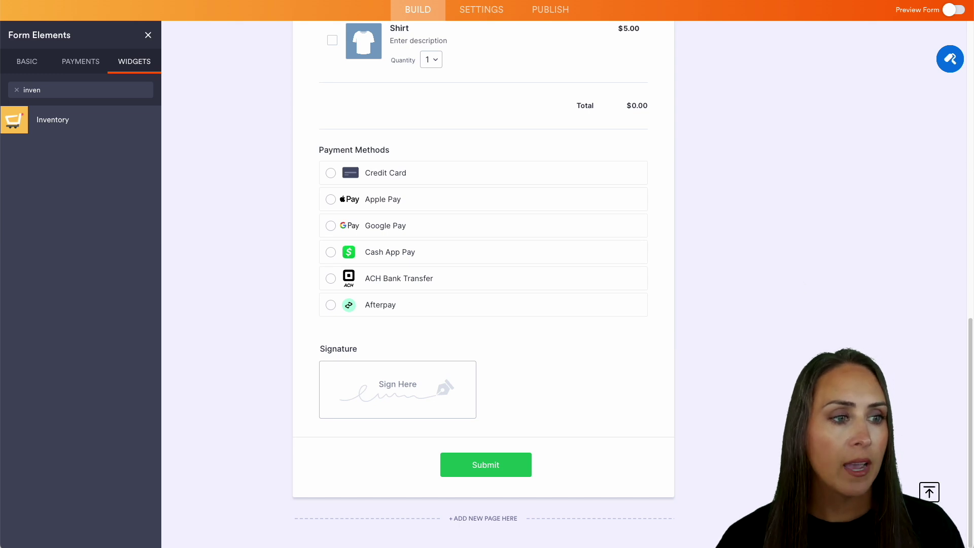
# Try the pink colour scheme in Form Designer, then revert to the default scheme
pyautogui.click(950, 60)
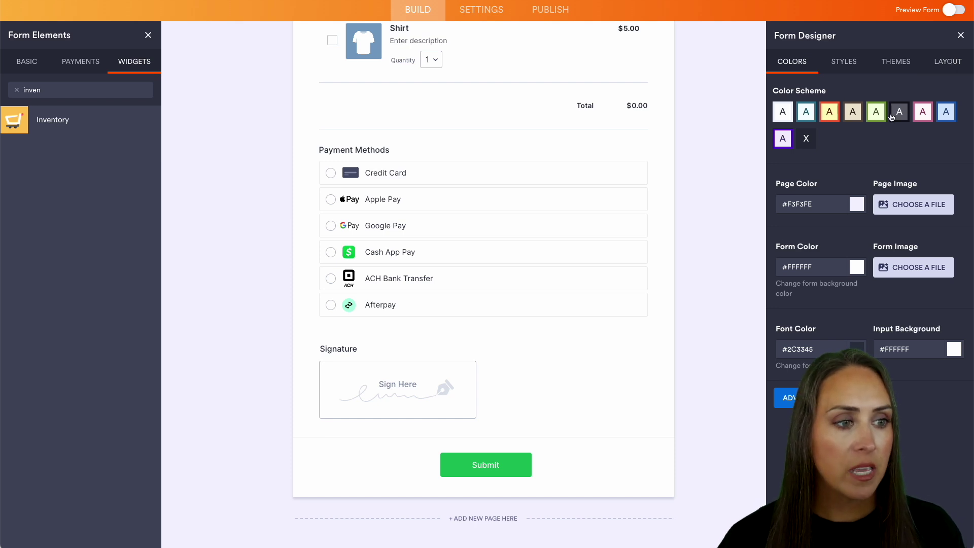
pyautogui.click(921, 113)
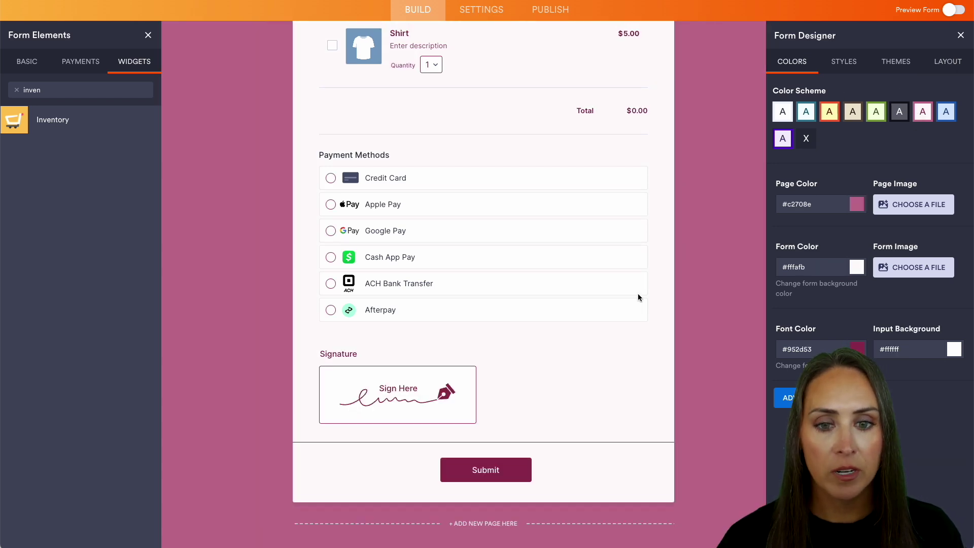
pyautogui.scroll(15, 638, 295)
pyautogui.scroll(3, 637, 297)
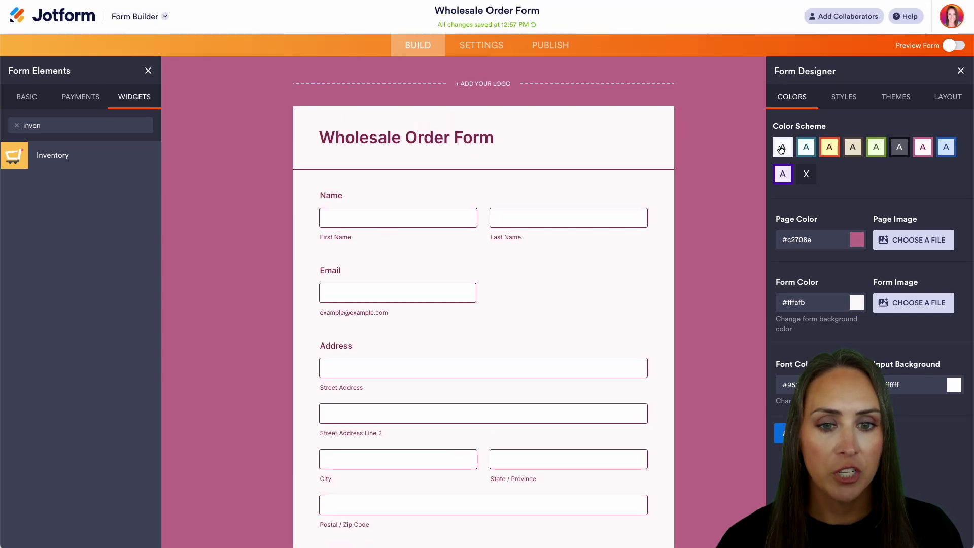
pyautogui.click(781, 148)
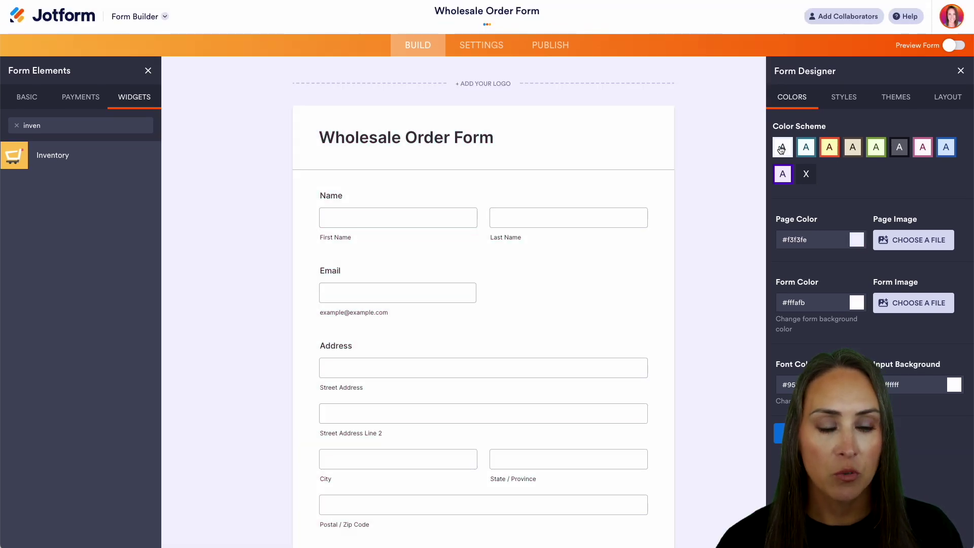
# Set both the page and form background colours to transparent
pyautogui.click(855, 240)
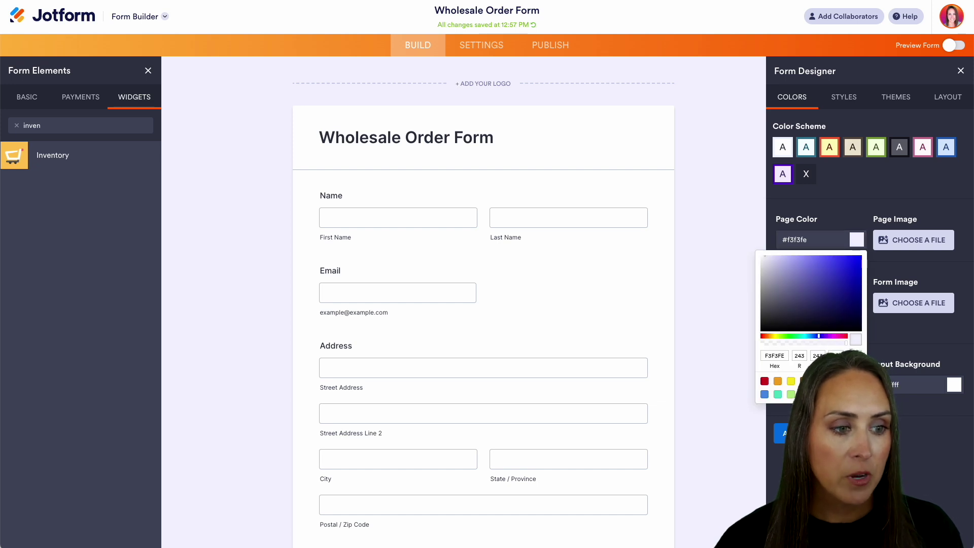
pyautogui.click(858, 201)
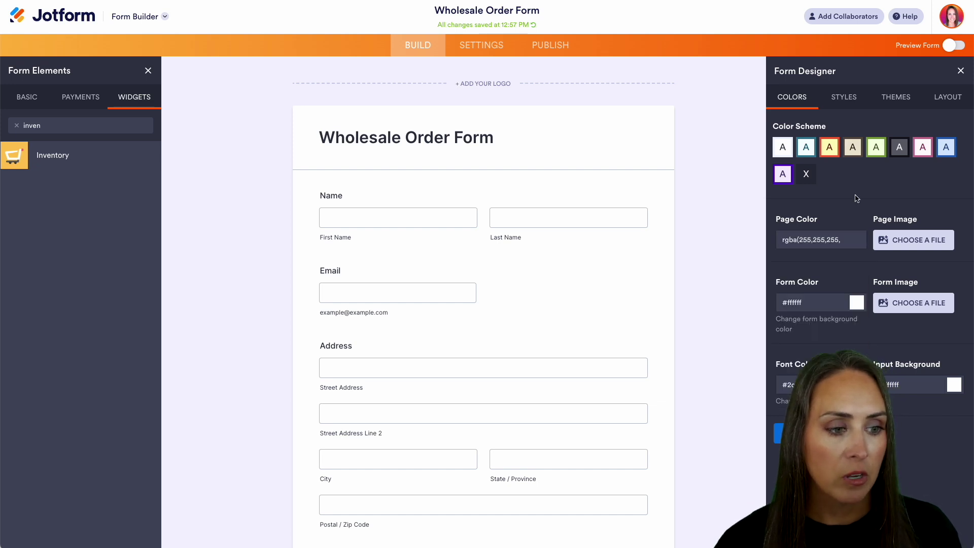
pyautogui.click(856, 303)
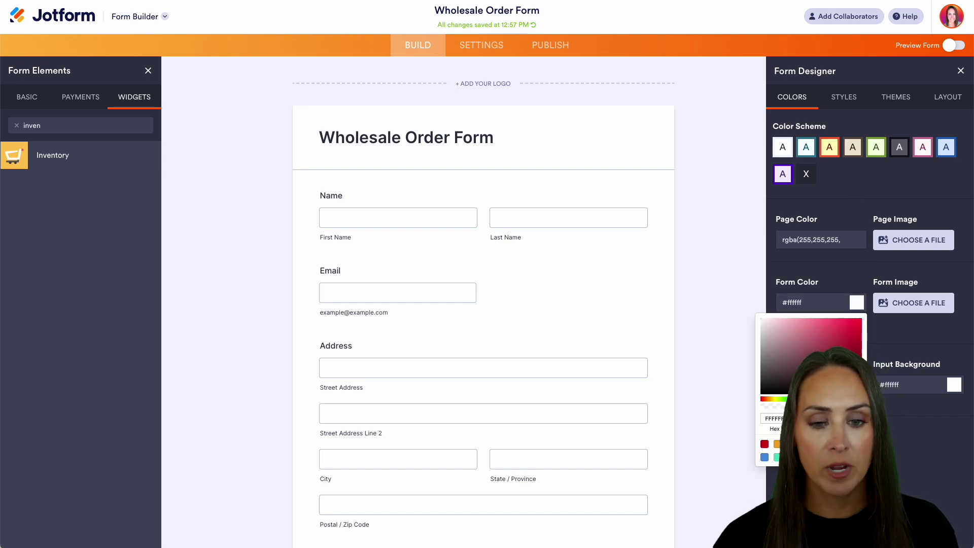
pyautogui.click(763, 406)
pyautogui.click(850, 192)
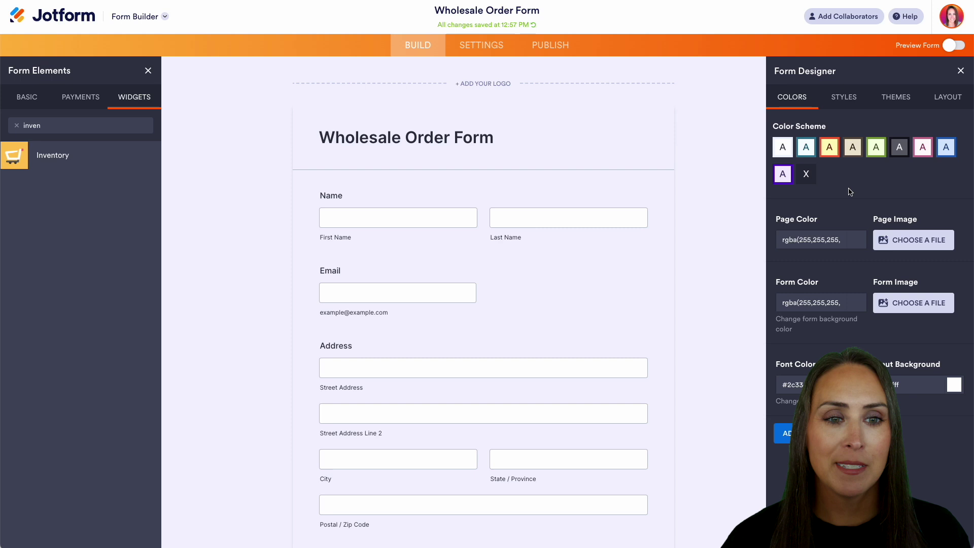
# Enable the form for submissions and copy its embed script from the Embed options
pyautogui.click(536, 47)
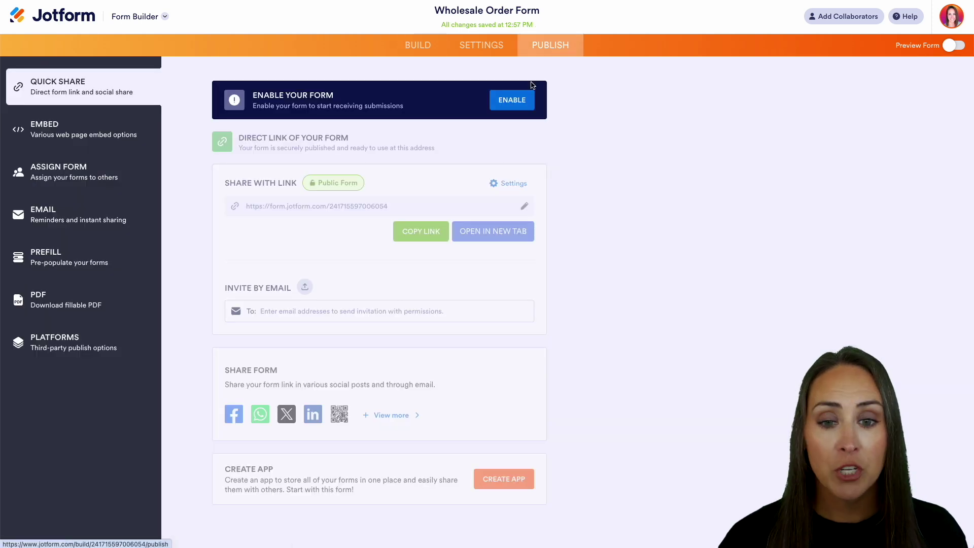
pyautogui.click(526, 101)
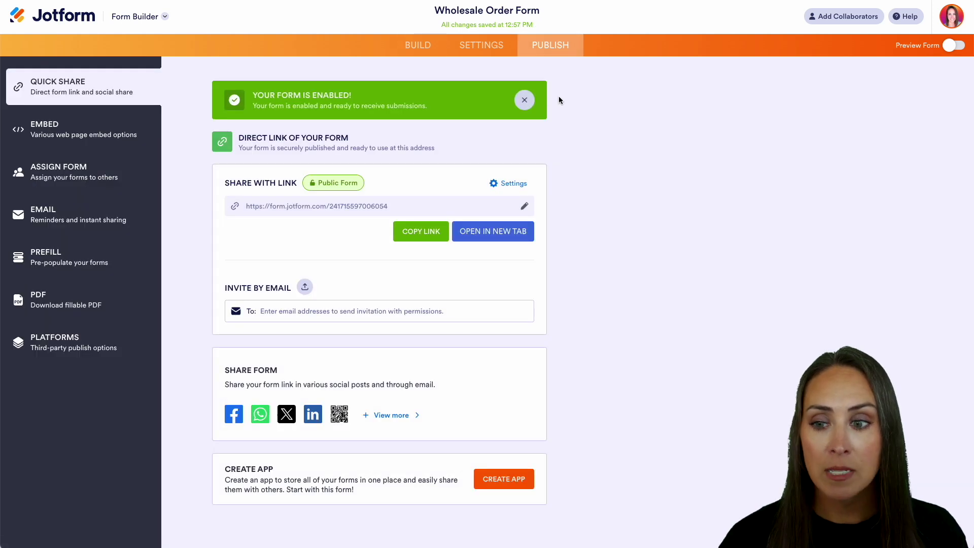
pyautogui.click(76, 131)
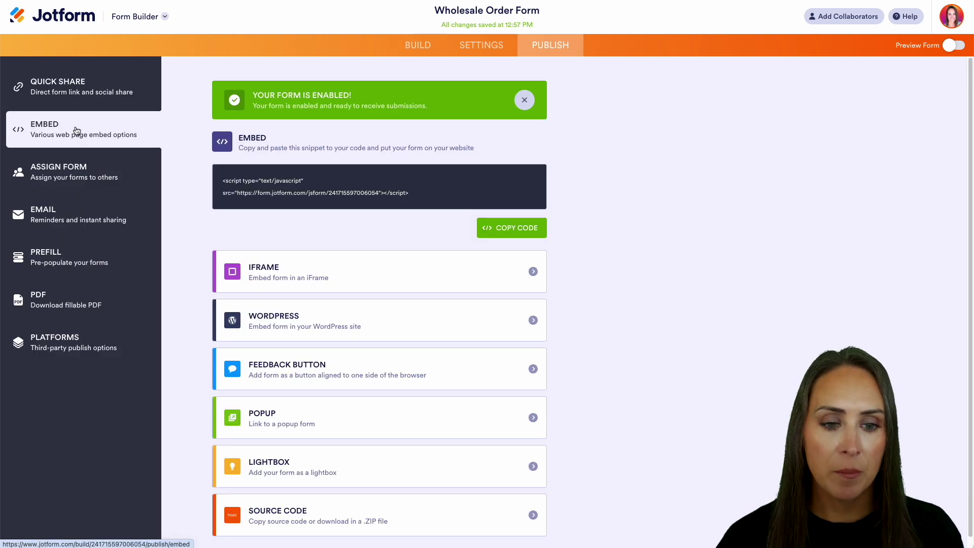
pyautogui.click(520, 226)
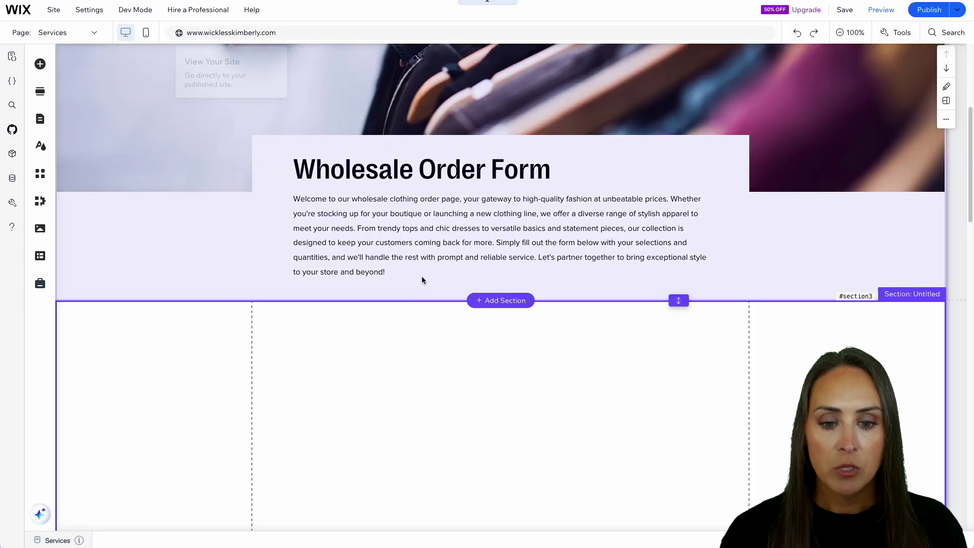
# Add an HTML embed with the Jotform script under the intro text, widened to 980 px
pyautogui.click(484, 374)
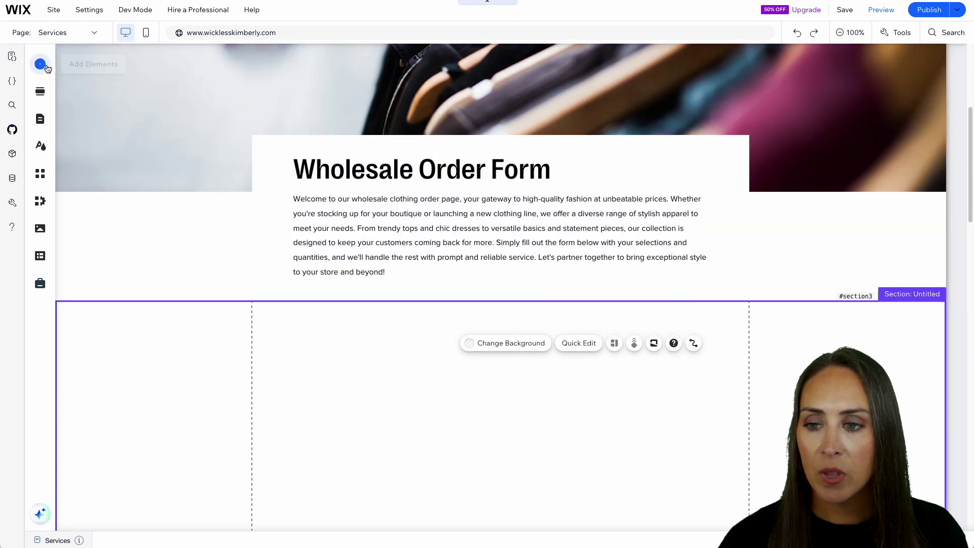
pyautogui.click(41, 65)
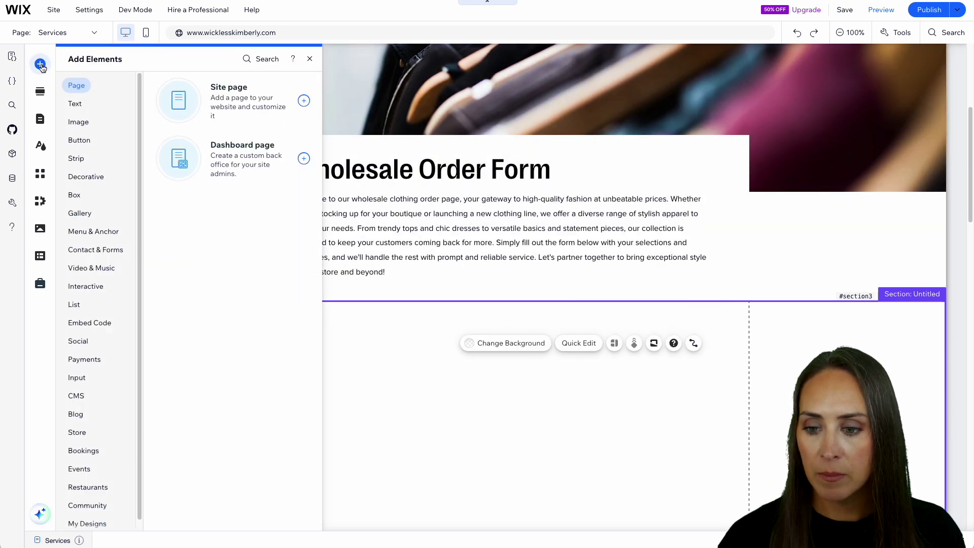
pyautogui.click(99, 327)
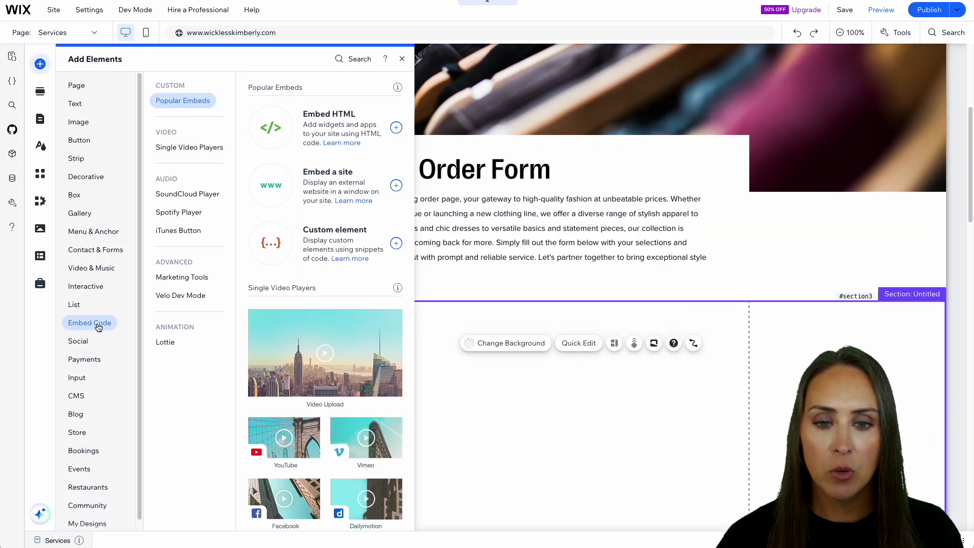
pyautogui.click(347, 119)
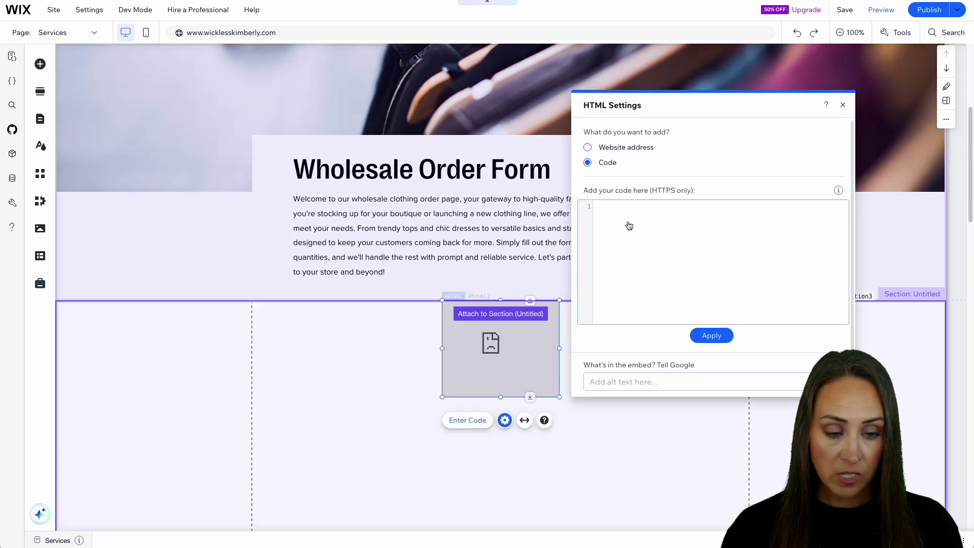
pyautogui.hotkey('ctrl', 'v')
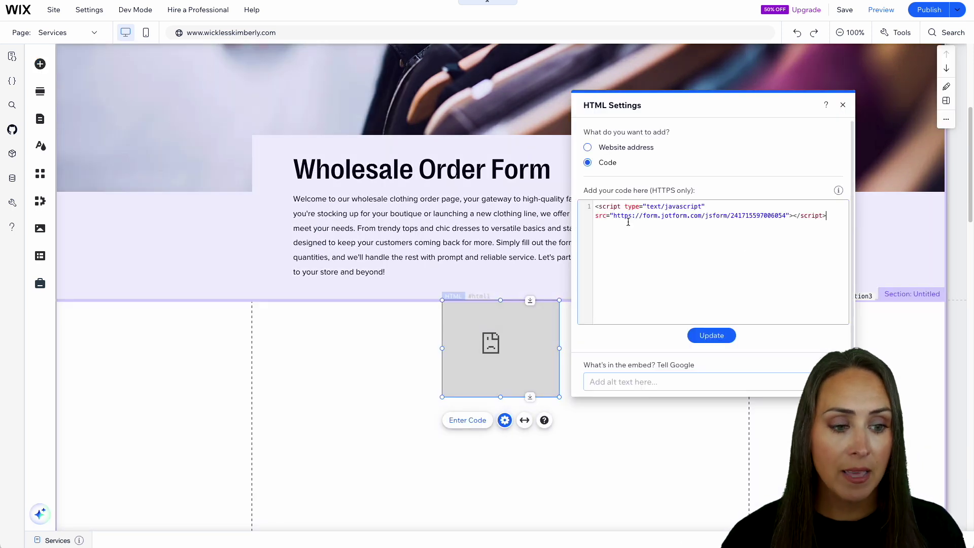
pyautogui.click(711, 336)
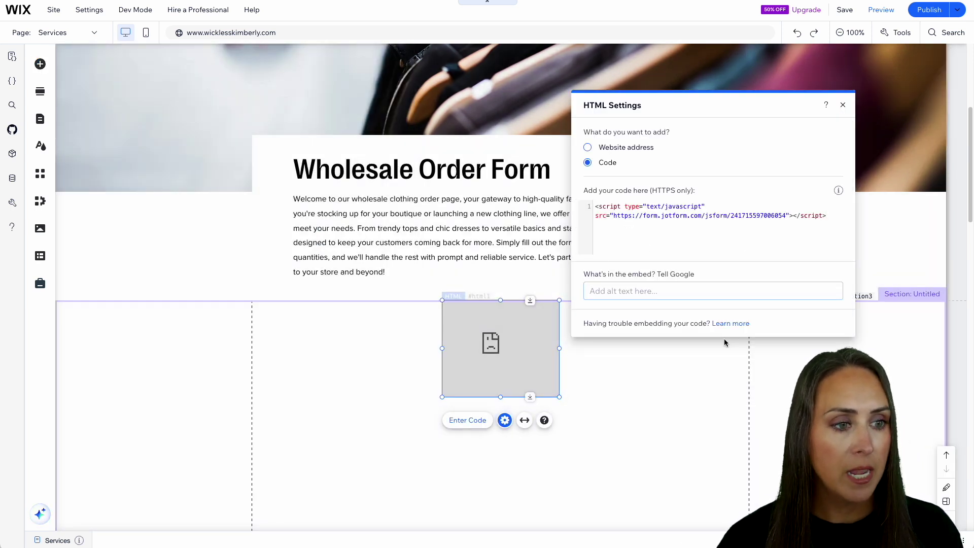
pyautogui.click(842, 104)
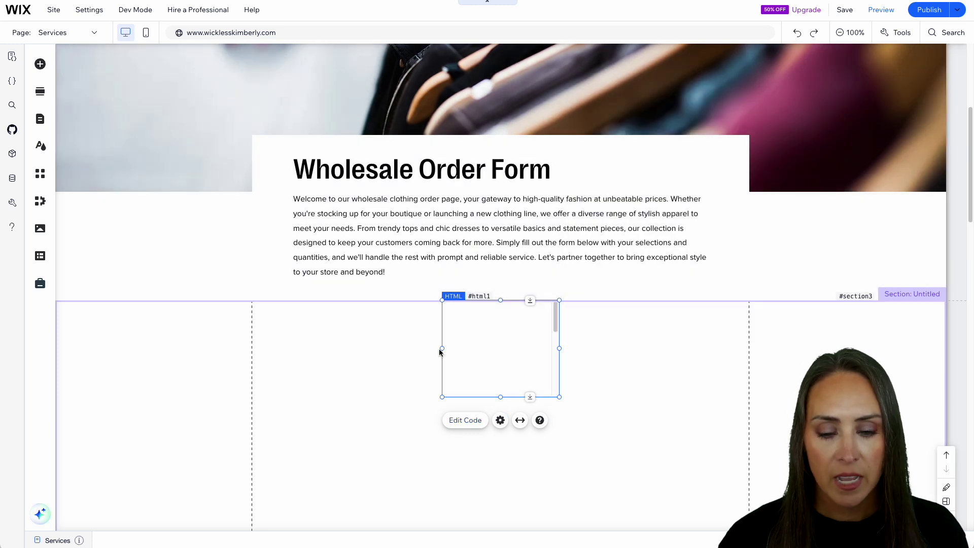
pyautogui.moveTo(442, 349); pyautogui.dragTo(252, 348)
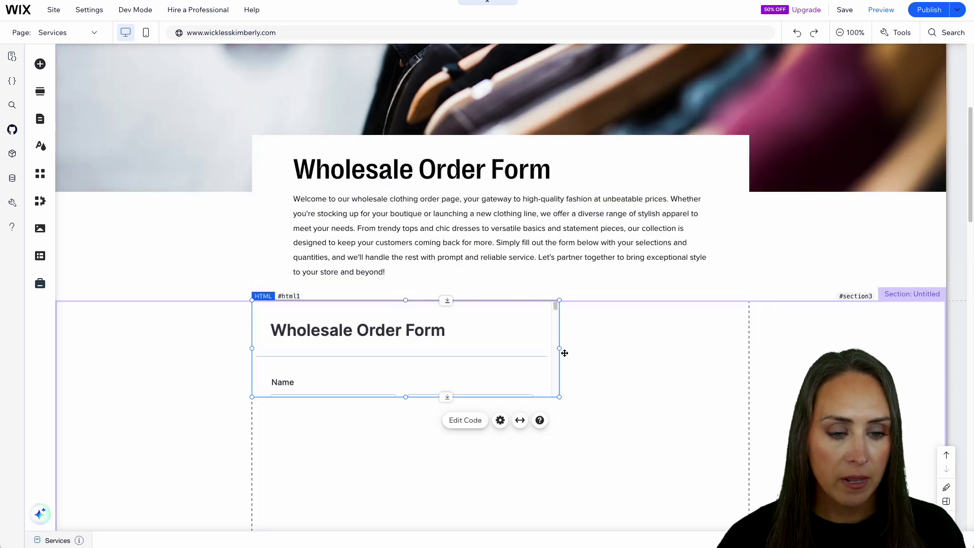
pyautogui.moveTo(560, 350); pyautogui.dragTo(749, 359)
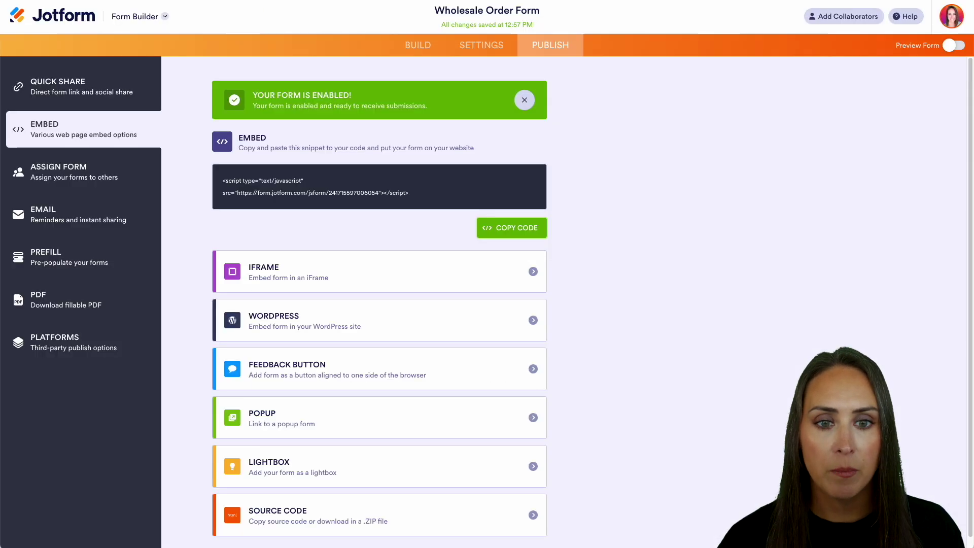
# Delete the title header from the Jotform form
pyautogui.click(415, 46)
pyautogui.click(634, 147)
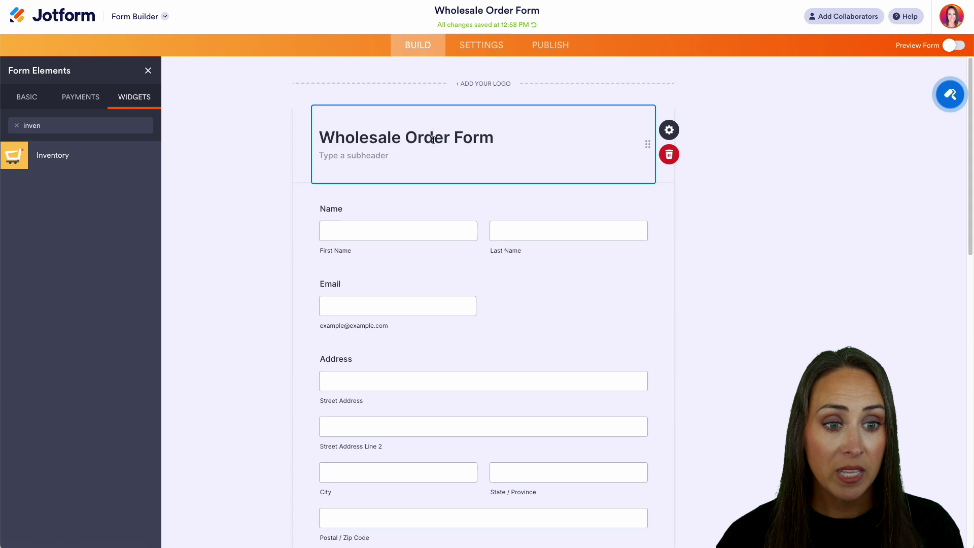
pyautogui.click(669, 152)
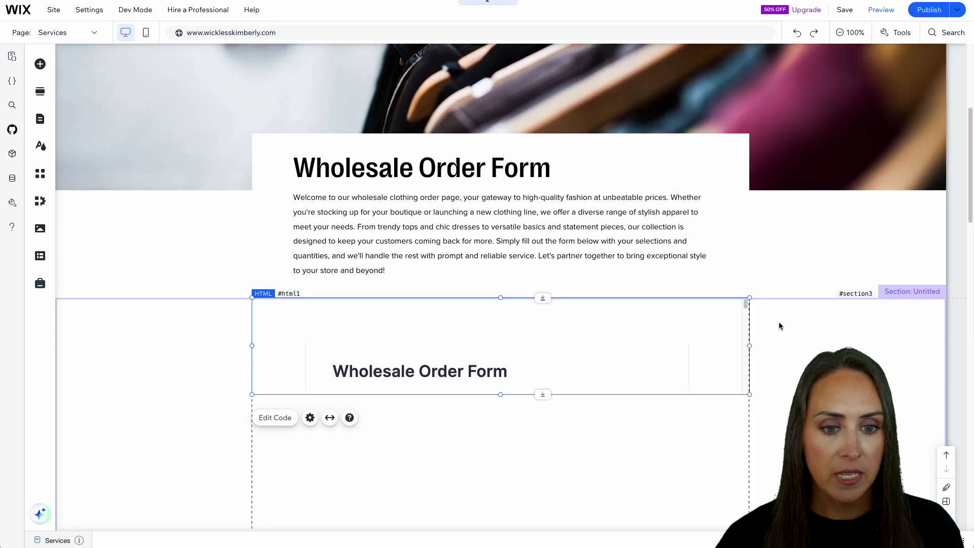
# Drag the HTML embed taller, to about 2358 px, until the Submit button shows
pyautogui.scroll(-3, 780, 326)
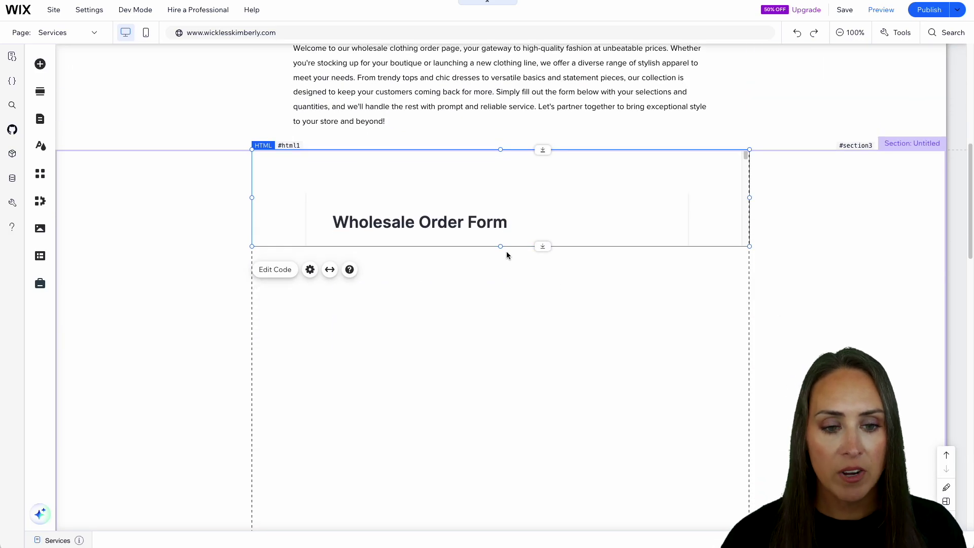
pyautogui.moveTo(500, 246); pyautogui.dragTo(502, 508)
pyautogui.scroll(-10, 583, 327)
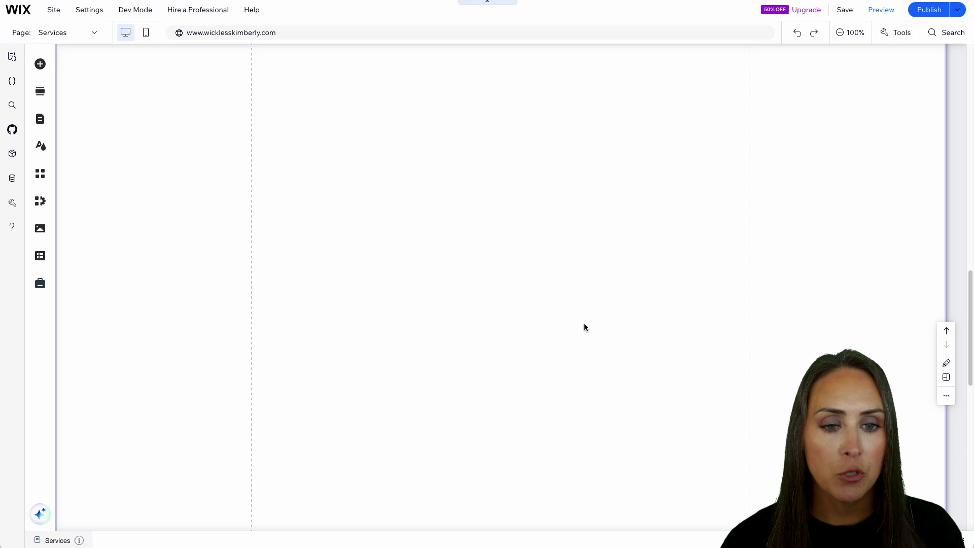
pyautogui.scroll(1, 513, 146)
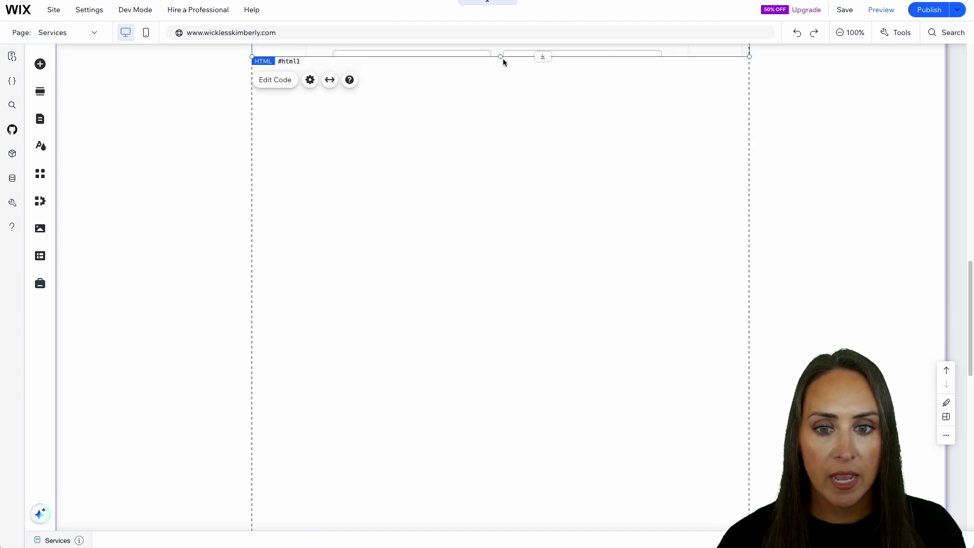
pyautogui.moveTo(502, 56); pyautogui.dragTo(508, 525)
pyautogui.scroll(-7, 561, 376)
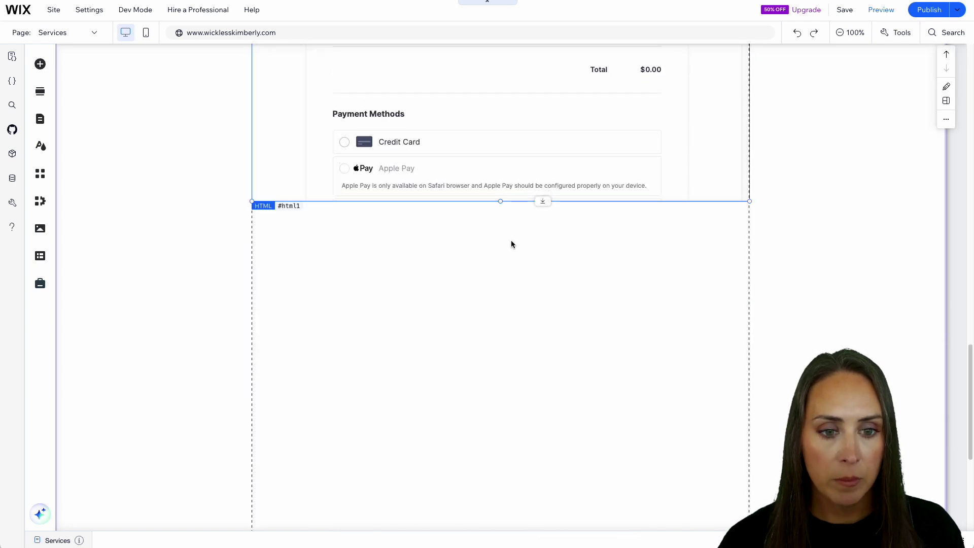
pyautogui.moveTo(502, 201); pyautogui.dragTo(510, 535)
pyautogui.scroll(9, 764, 165)
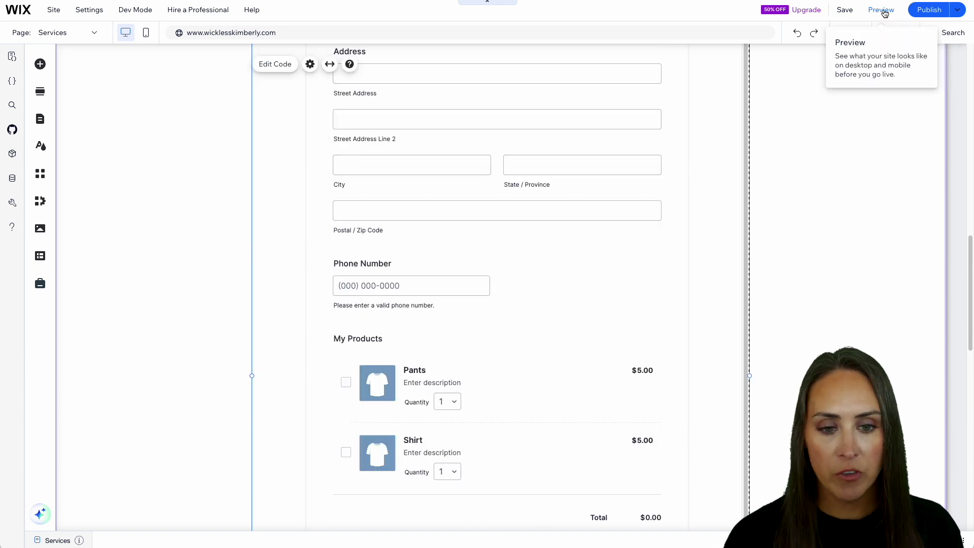
# Preview the site page and select Pants and Shirt in the embedded order form
pyautogui.click(881, 10)
pyautogui.scroll(-4, 797, 371)
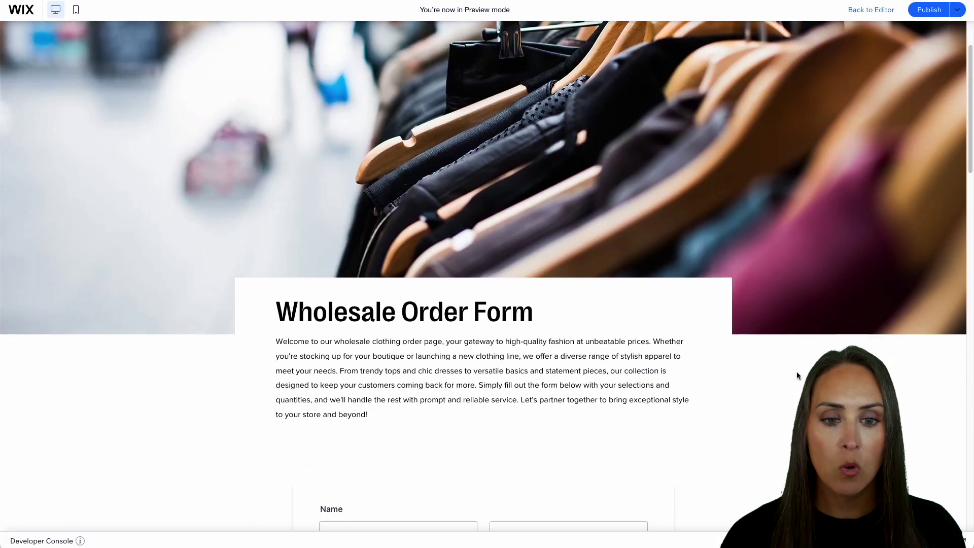
pyautogui.scroll(-1, 796, 373)
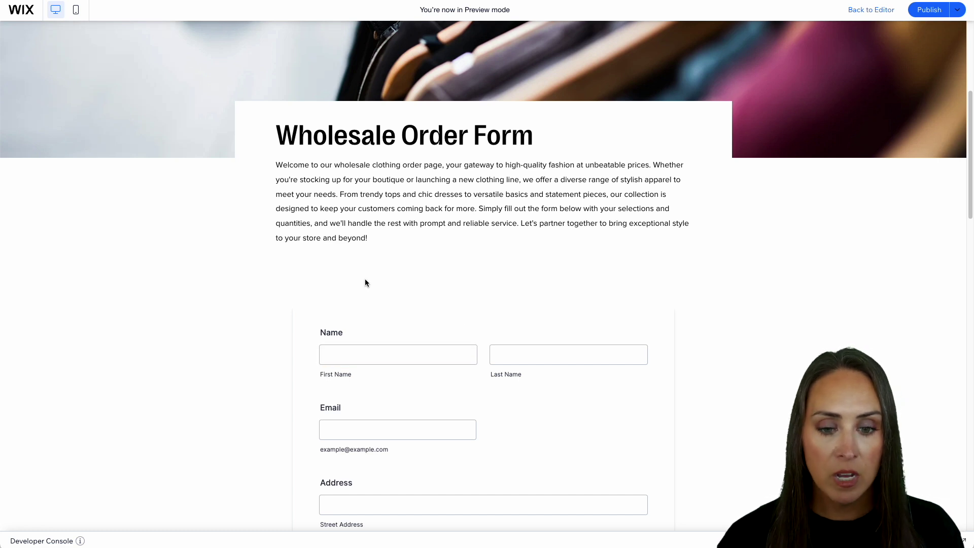
pyautogui.scroll(-4, 786, 311)
pyautogui.scroll(-15, 786, 313)
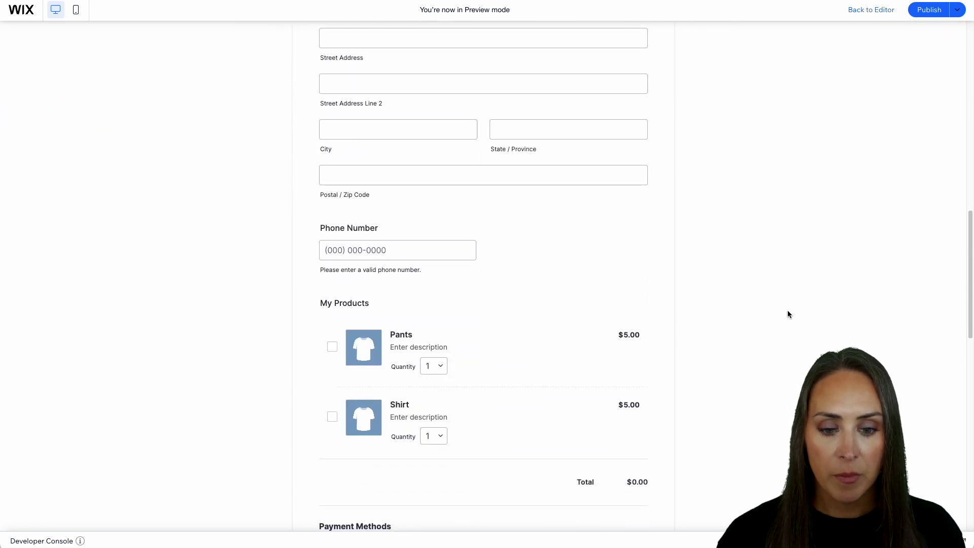
pyautogui.scroll(20, 787, 314)
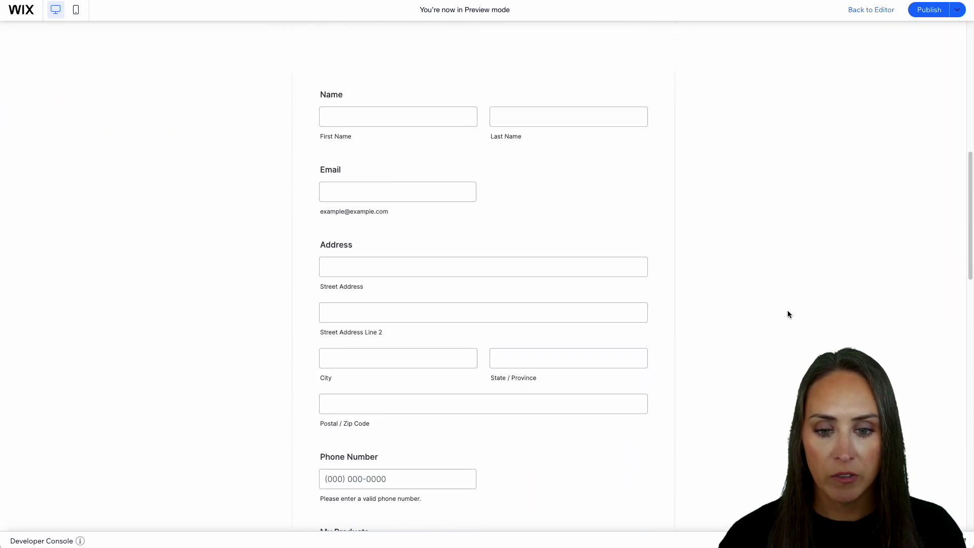
pyautogui.scroll(-10, 531, 331)
pyautogui.click(332, 92)
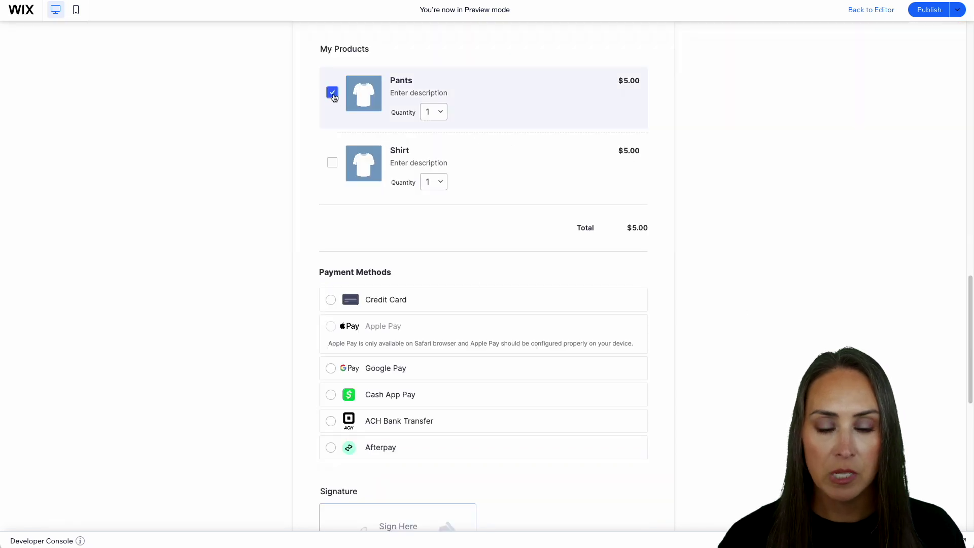
pyautogui.click(332, 163)
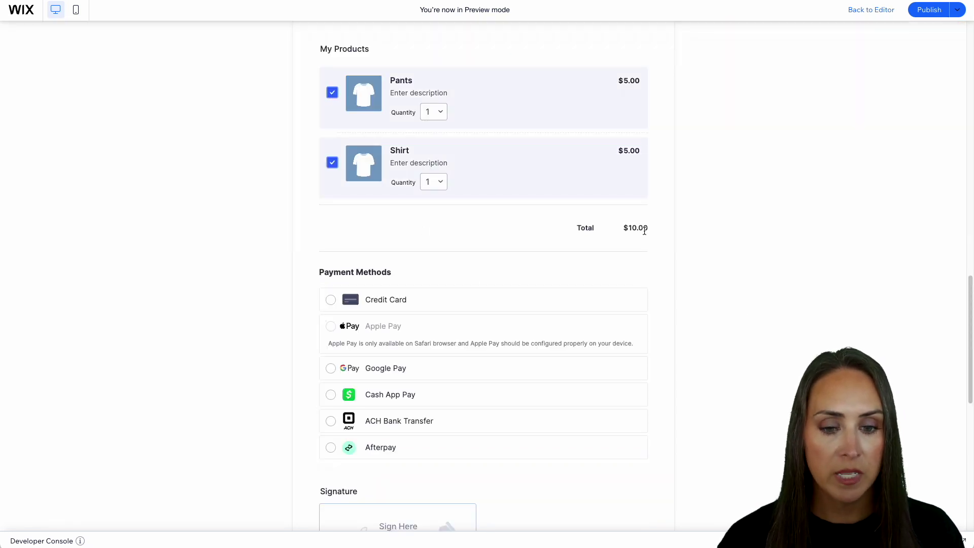
# Sign the Signature box and submit the $10.00 test order
pyautogui.scroll(-1, 657, 241)
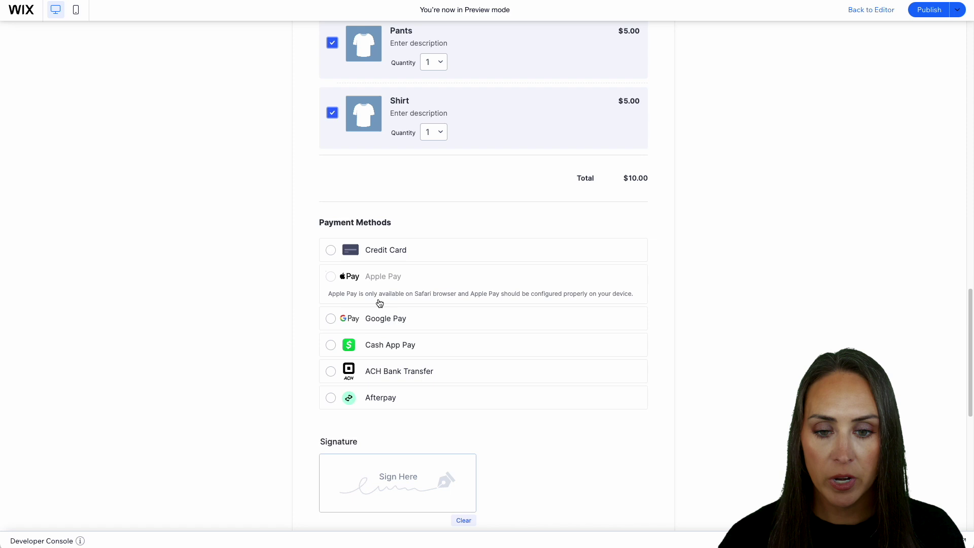
pyautogui.scroll(-5, 396, 259)
pyautogui.moveTo(367, 224)
pyautogui.mouseDown()
pyautogui.moveTo(361, 249)
pyautogui.moveTo(457, 234)
pyautogui.mouseUp()
pyautogui.click(482, 320)
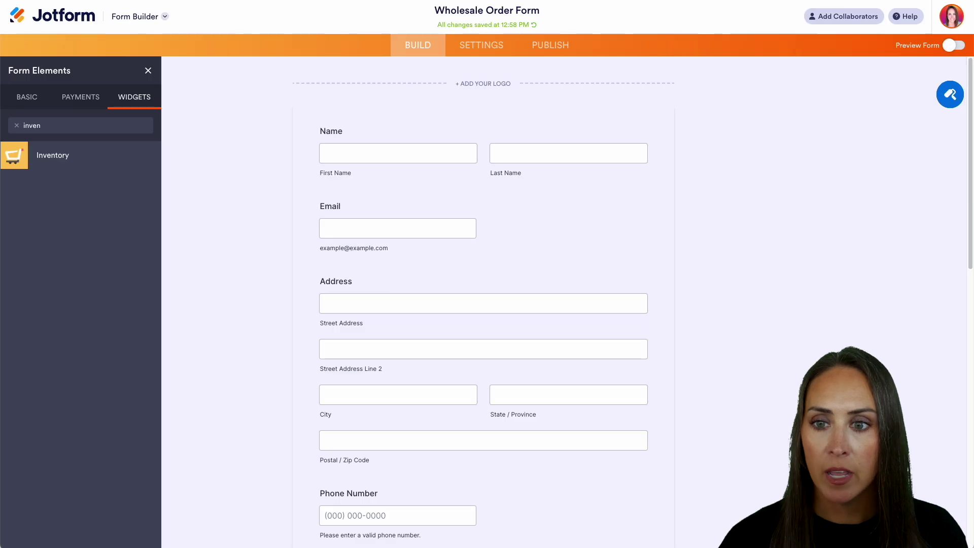
# Open the Wholesale Order Form's submissions in Jotform Tables and dismiss the What's New dialog
pyautogui.click(165, 17)
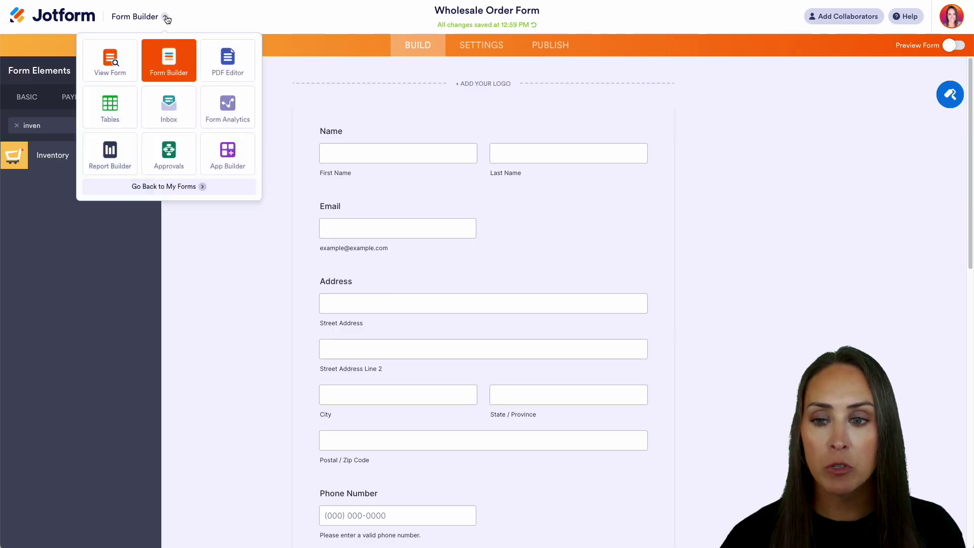
pyautogui.click(115, 112)
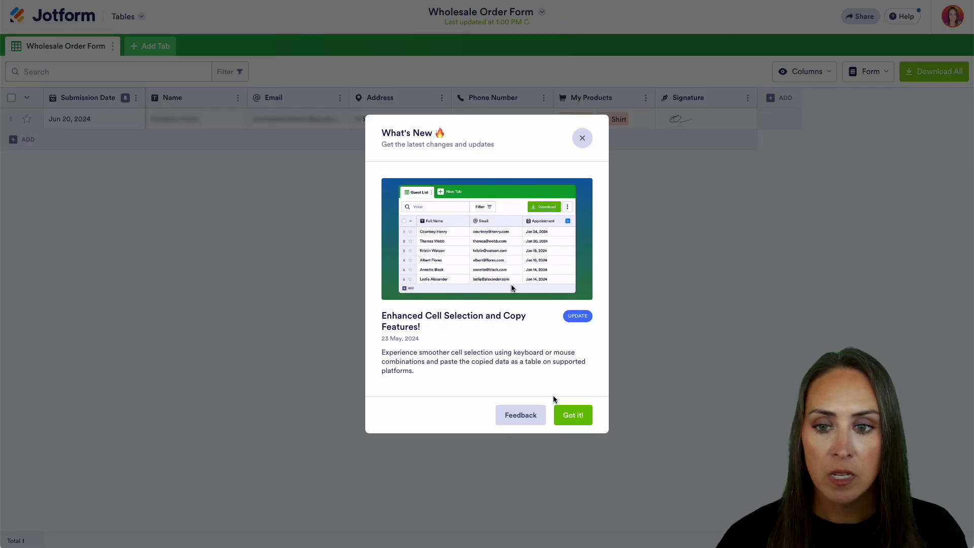
pyautogui.click(580, 418)
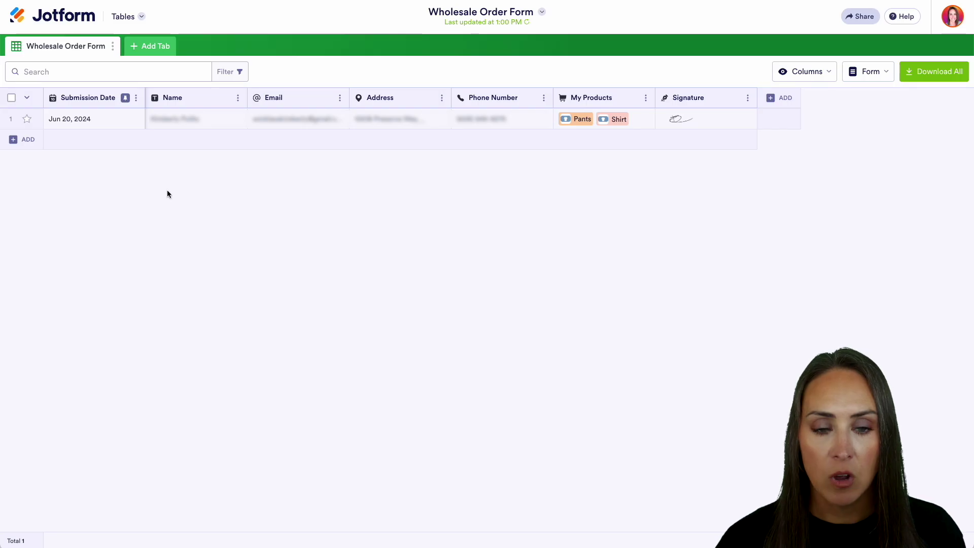